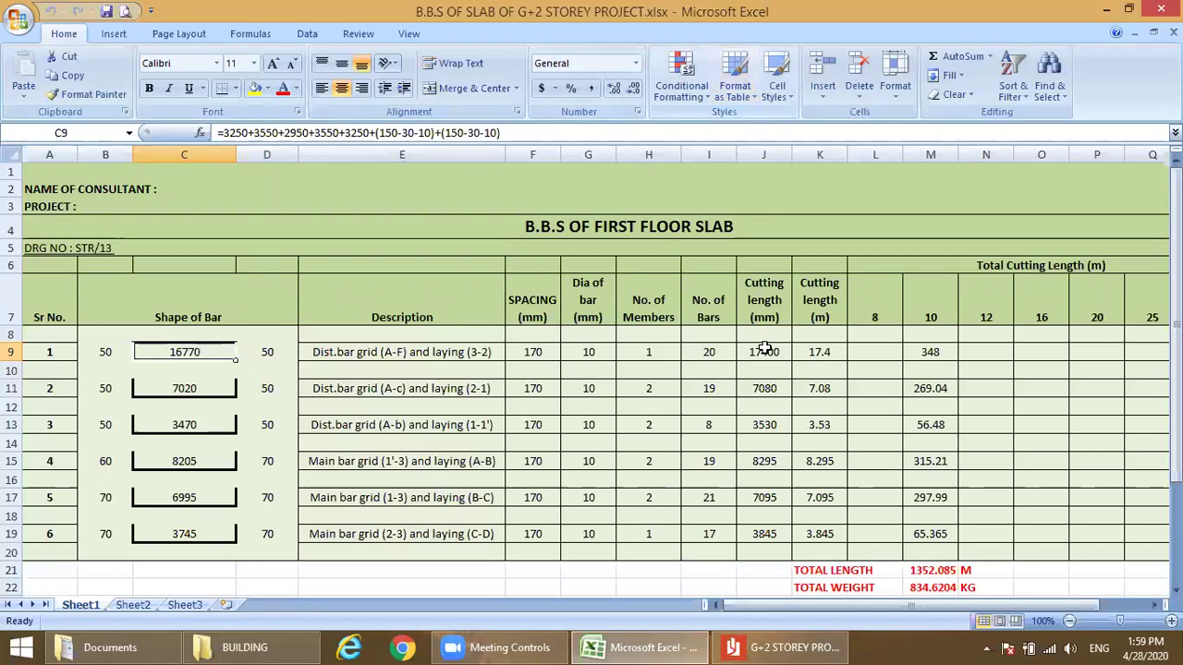
Switch to the G+2 STOREY PROJECT PDF in Reader and examine the slab's Section X-X reinforcement between grids A and B.
left_click(788, 647)
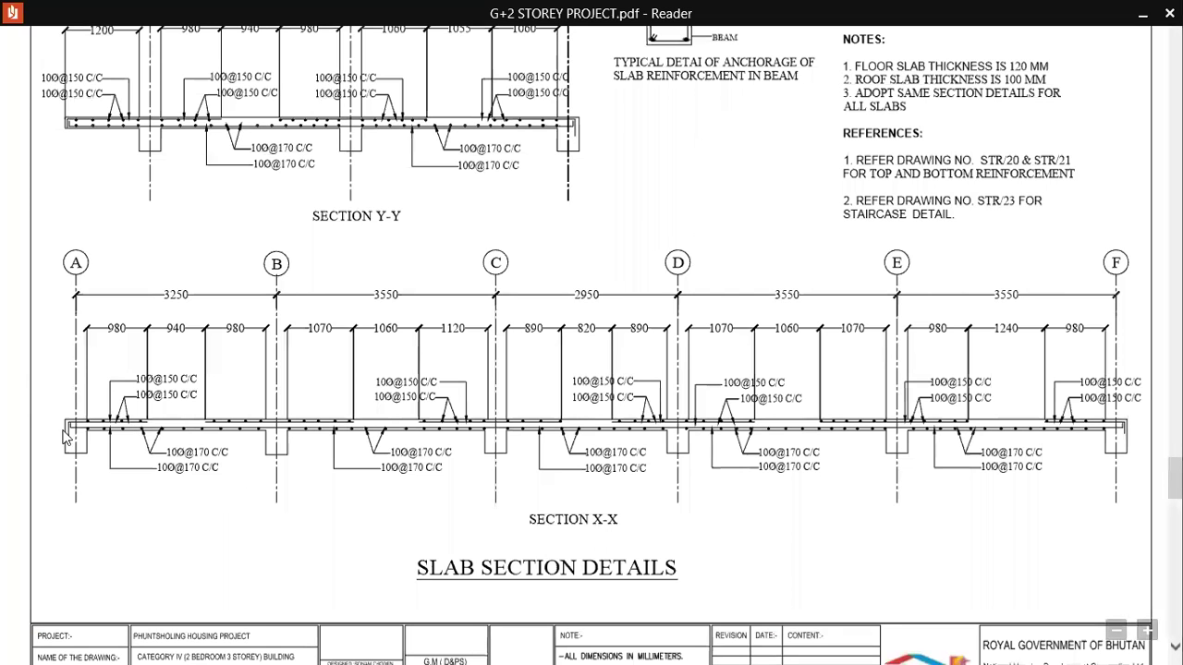
scroll(93, 423, "up", 1)
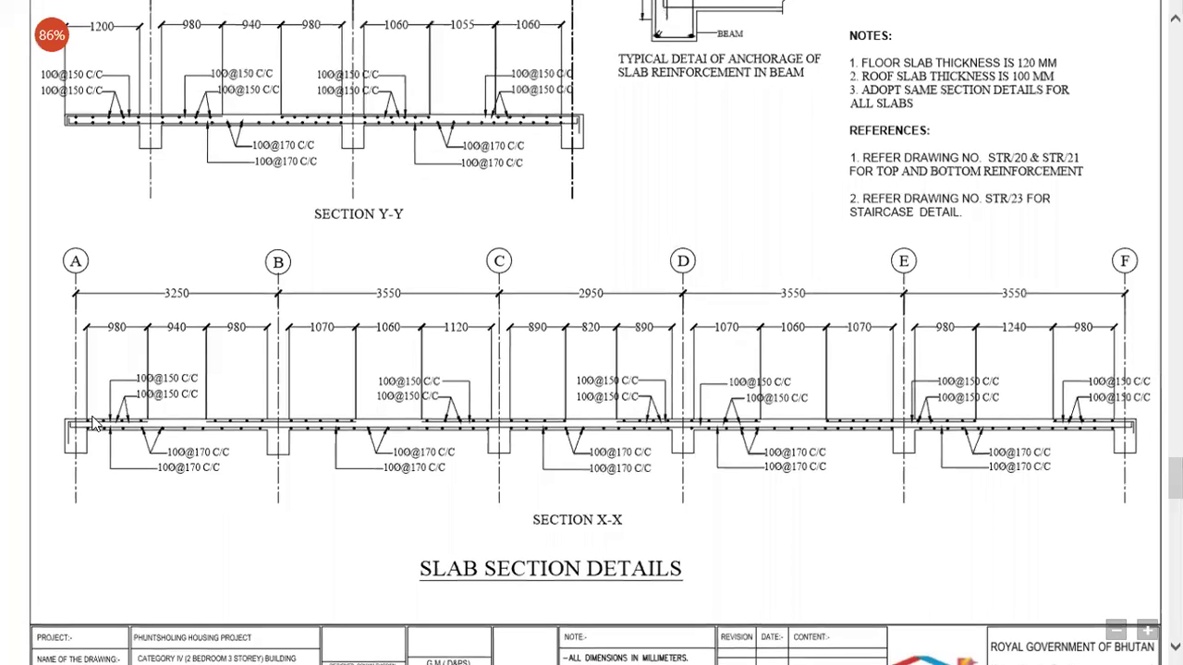
scroll(92, 423, "up", 5)
scroll(92, 423, "up", 2)
scroll(92, 423, "left", 2)
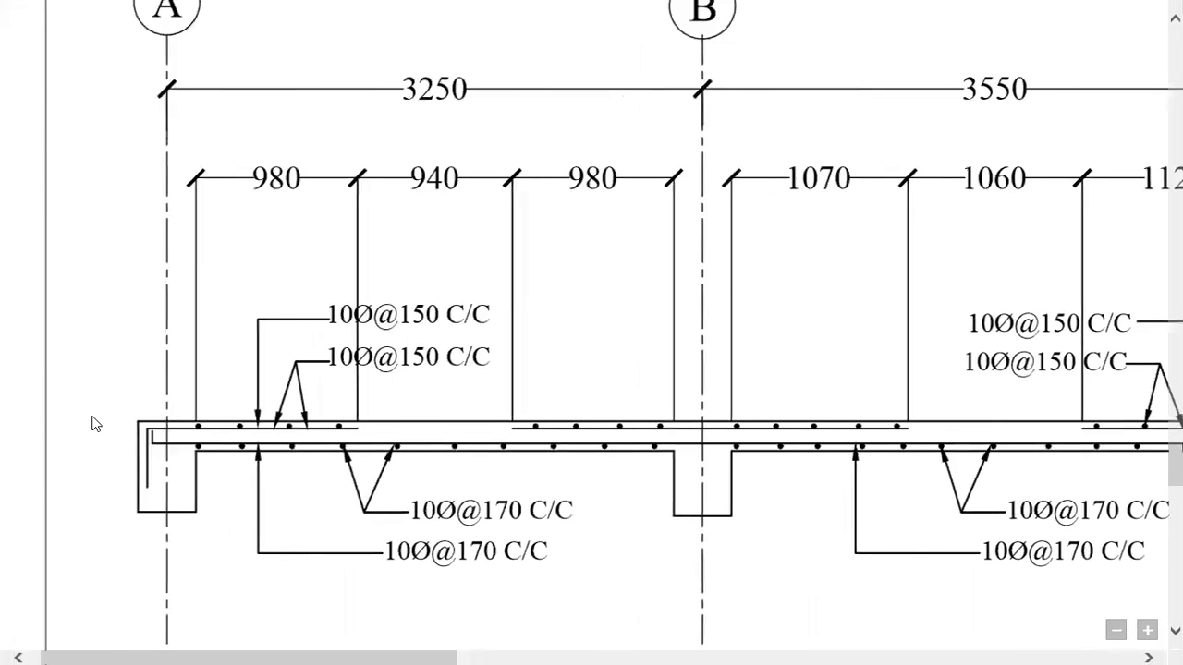
scroll(93, 423, "left", 1)
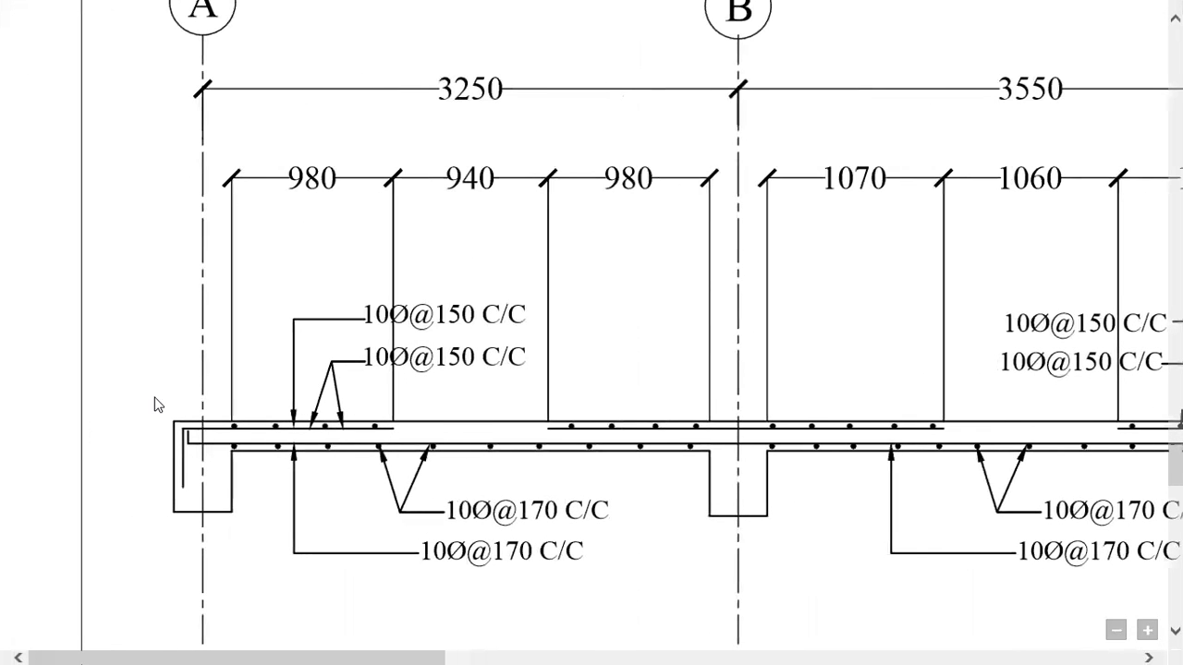
scroll(155, 404, "up", 2)
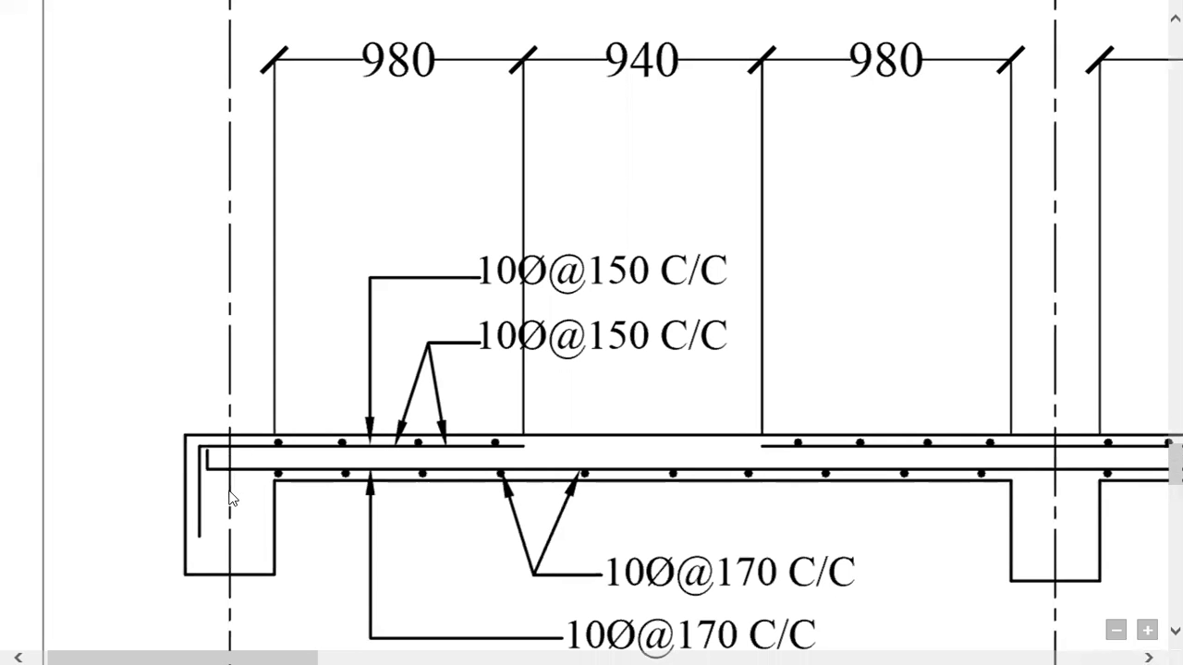
scroll(231, 499, "up", 4)
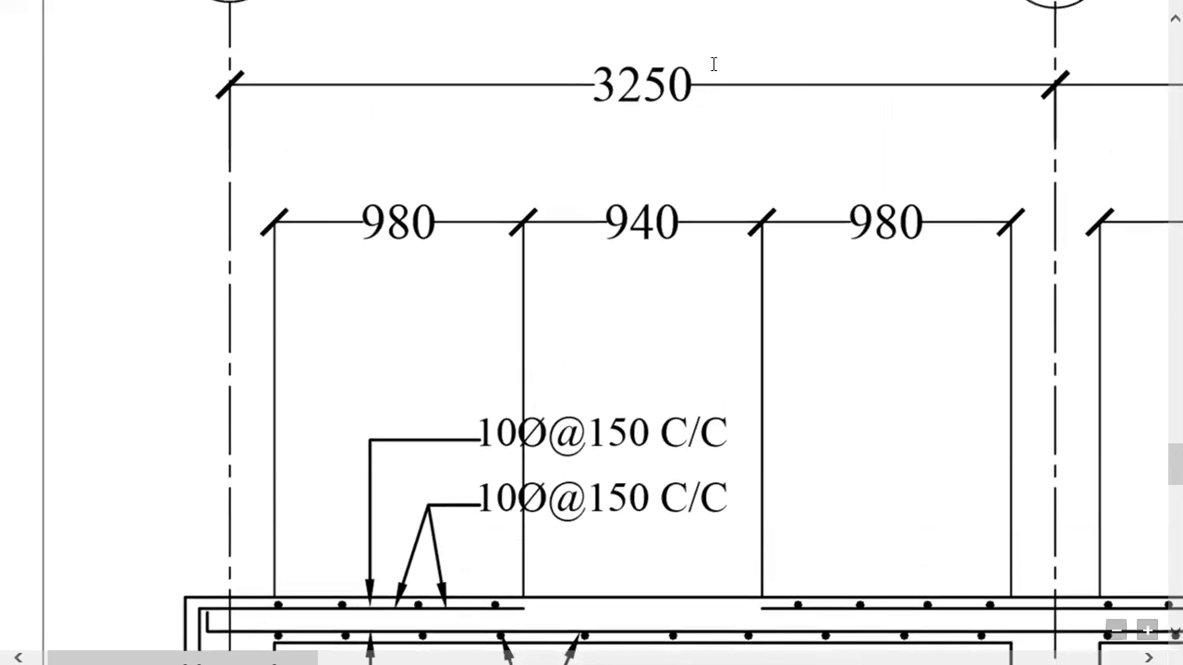
scroll(276, 309, "down", 5)
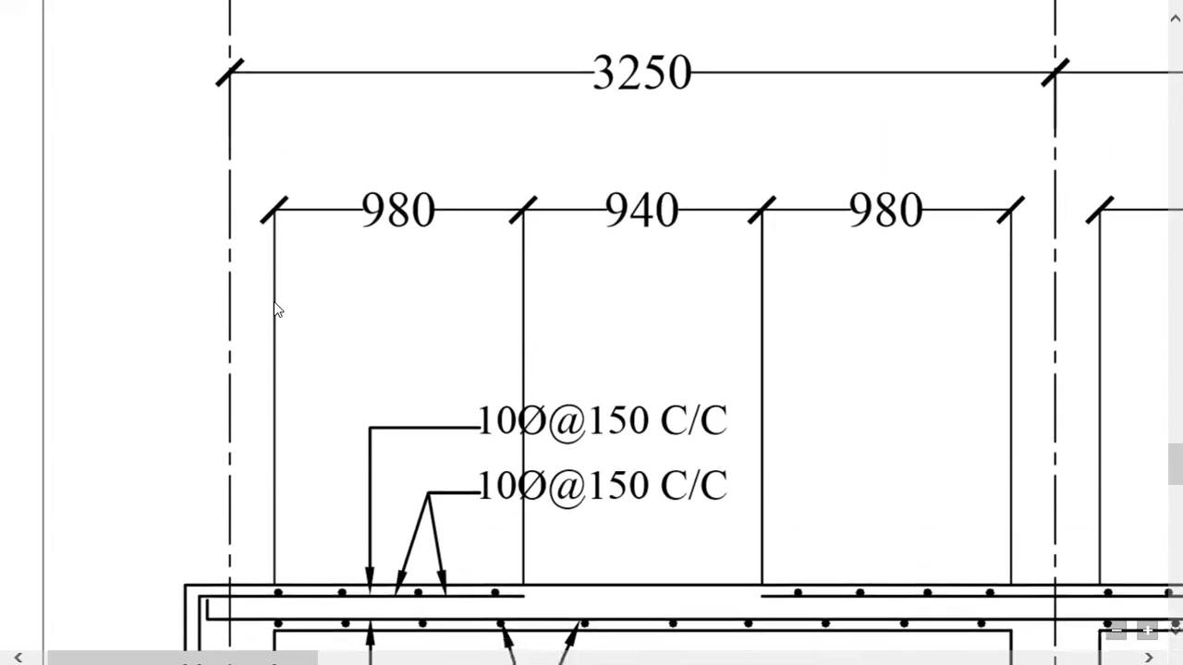
scroll(274, 301, "down", 1)
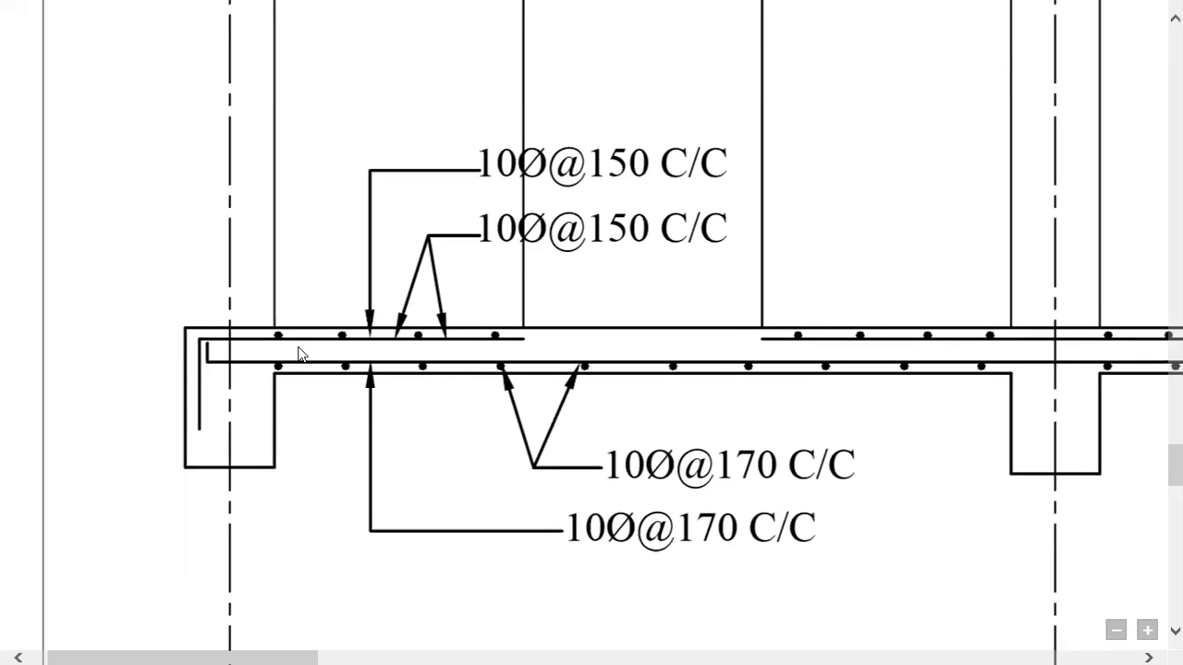
Follow the bottom bar along Section X-X to its end hook at grid F, and return to the slab workbook in Excel.
scroll(299, 349, "right", 10)
scroll(299, 349, "right", 10)
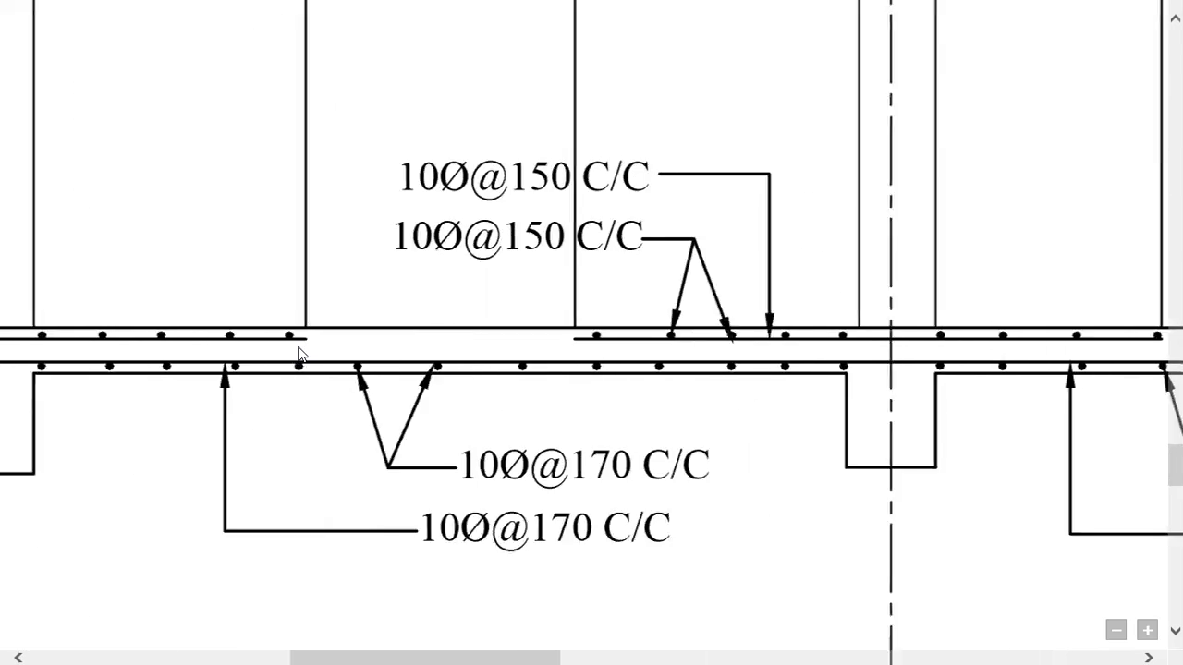
scroll(298, 350, "right", 10)
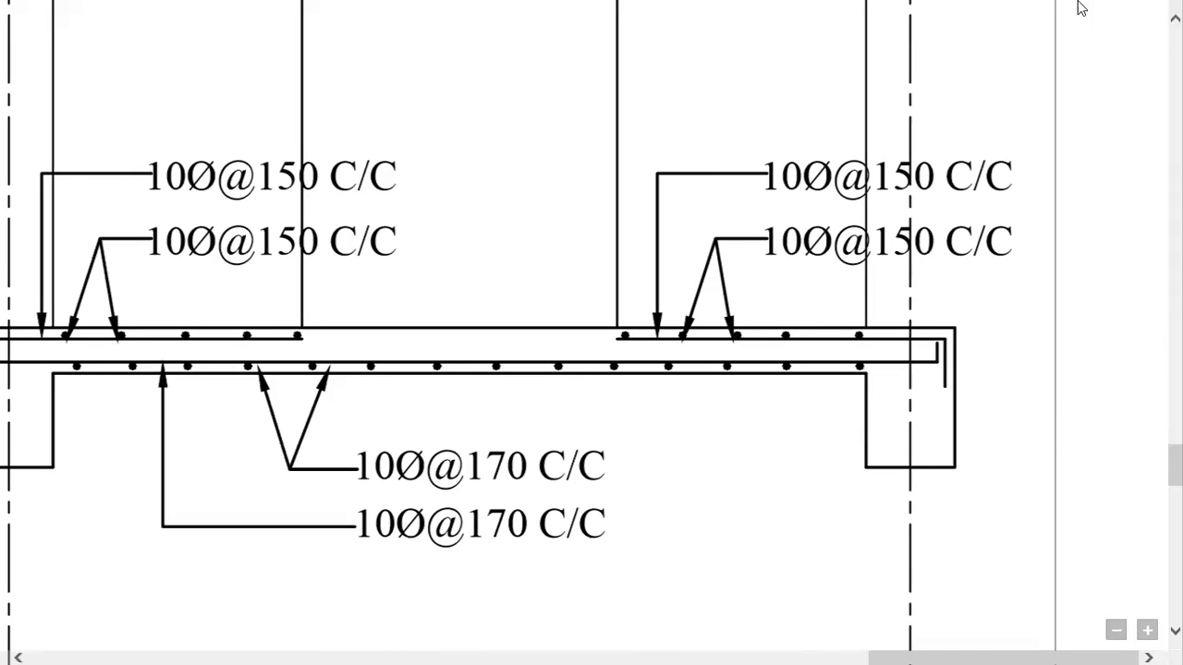
mouse_move(1112, 7)
left_click(1142, 19)
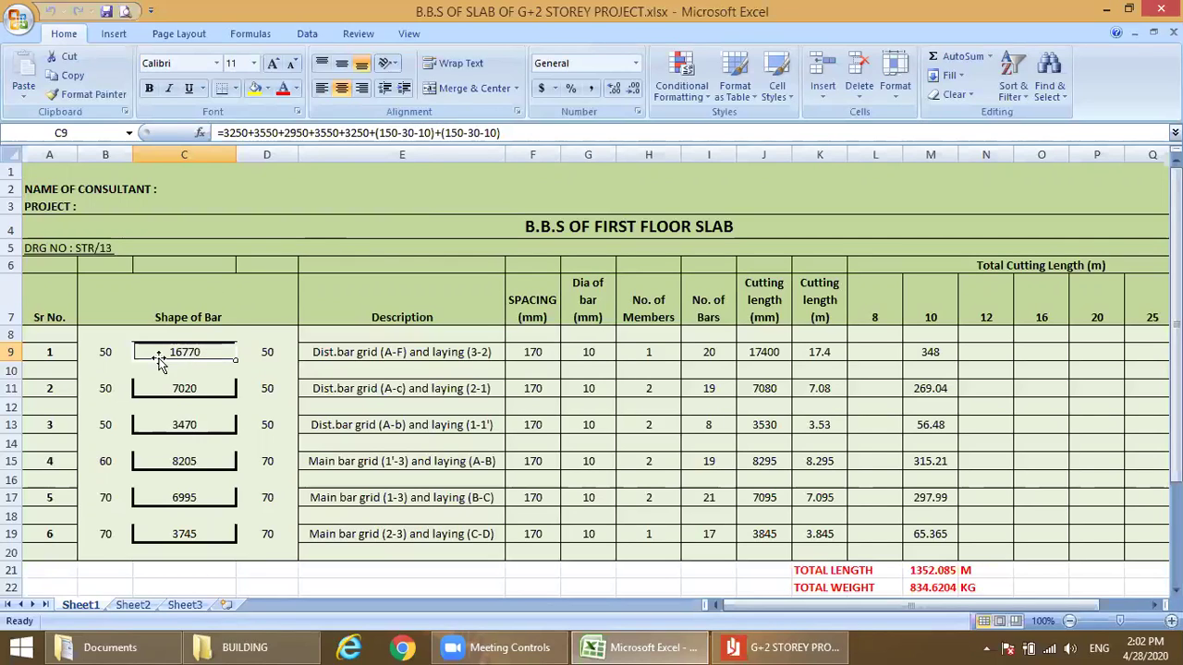
Inspect the left hook formula of bar 1 in B9 and compare it with the bar's end at grid A in the PDF section.
left_click(101, 355)
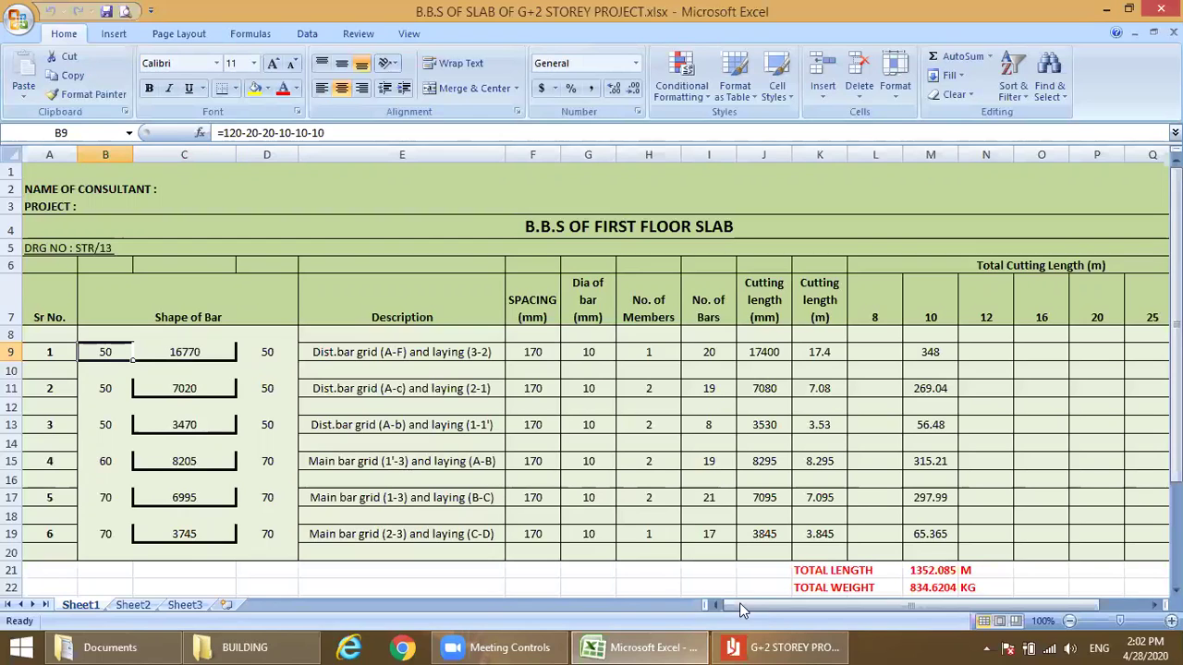
left_click(774, 646)
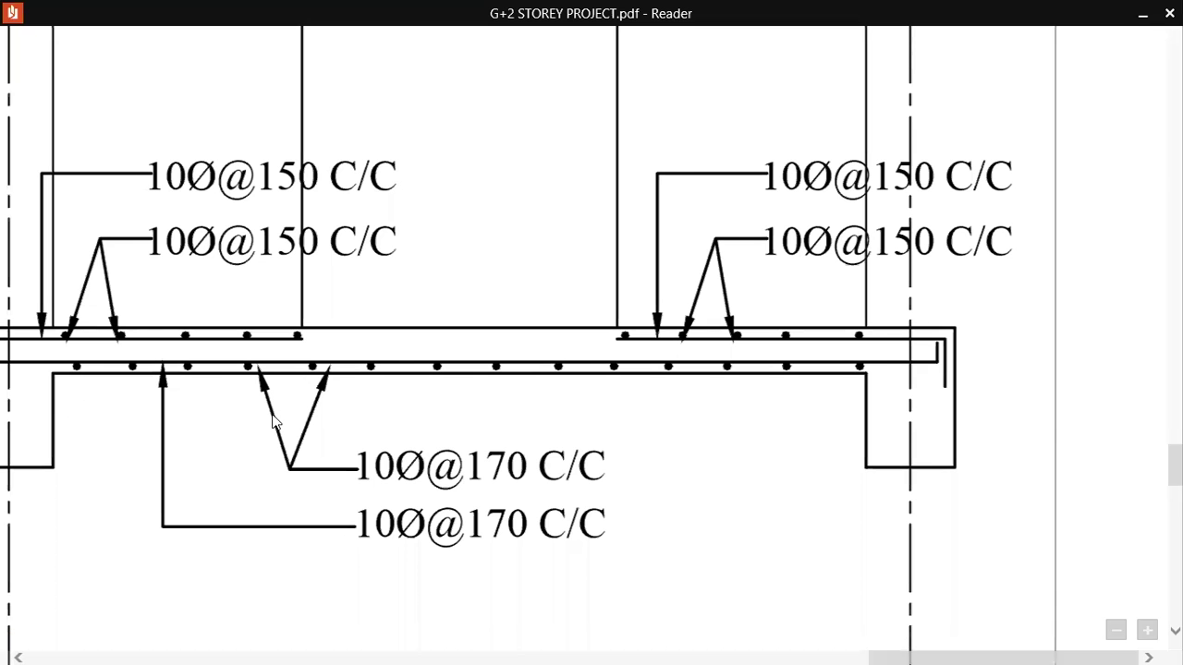
scroll(272, 422, "left", 10)
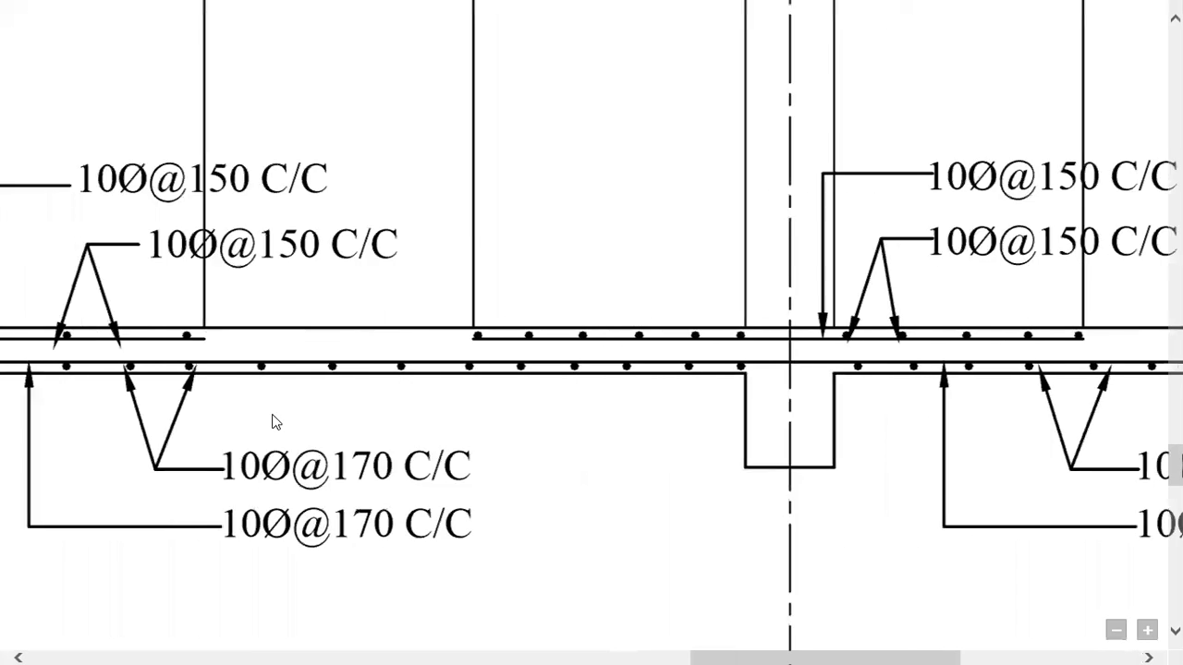
scroll(273, 422, "left", 10)
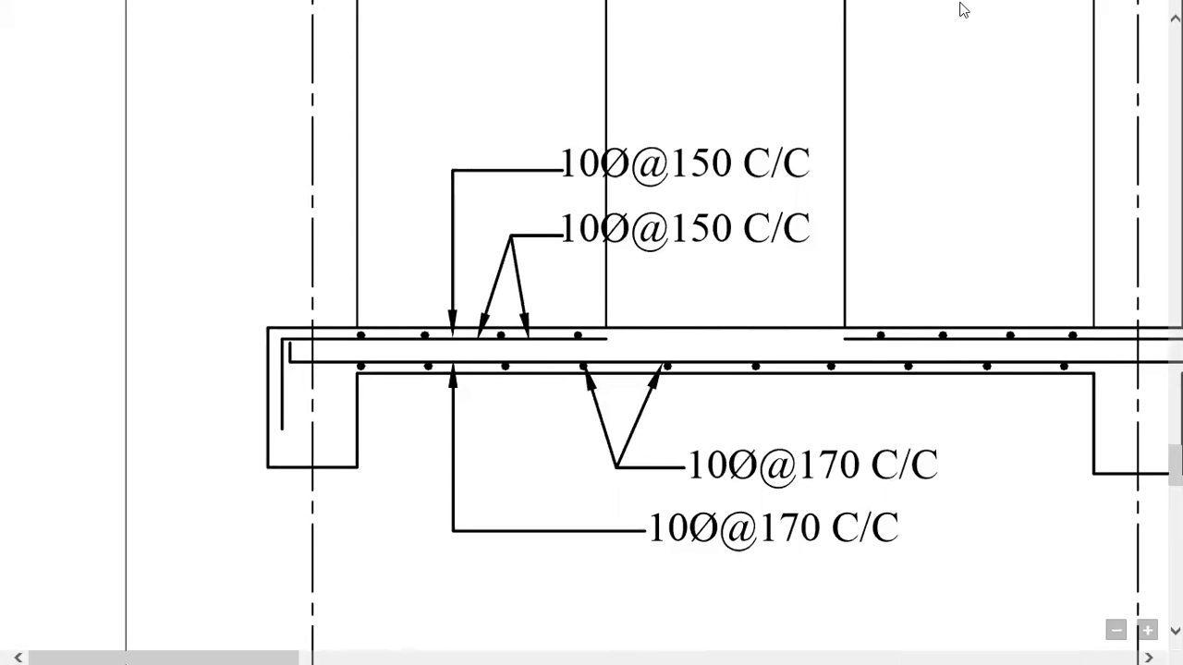
mouse_move(961, 9)
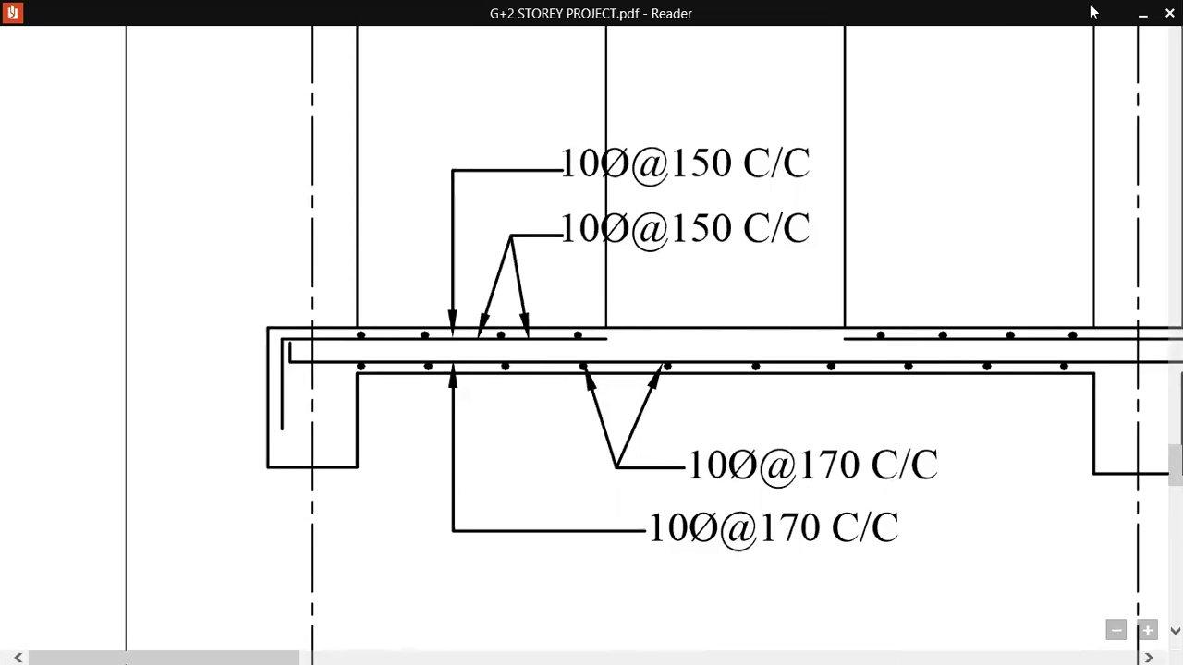
left_click(1144, 13)
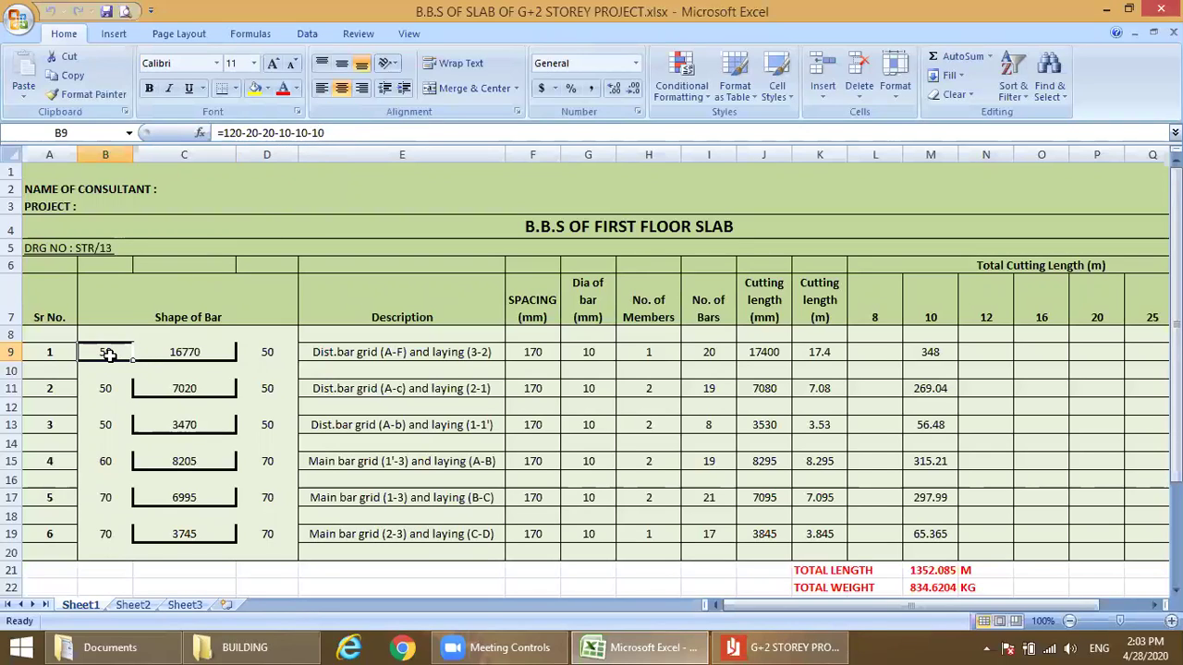
Inspect bar 1's right hook value in D9 and its cutting length formulas in J9 and K9.
left_click(268, 351)
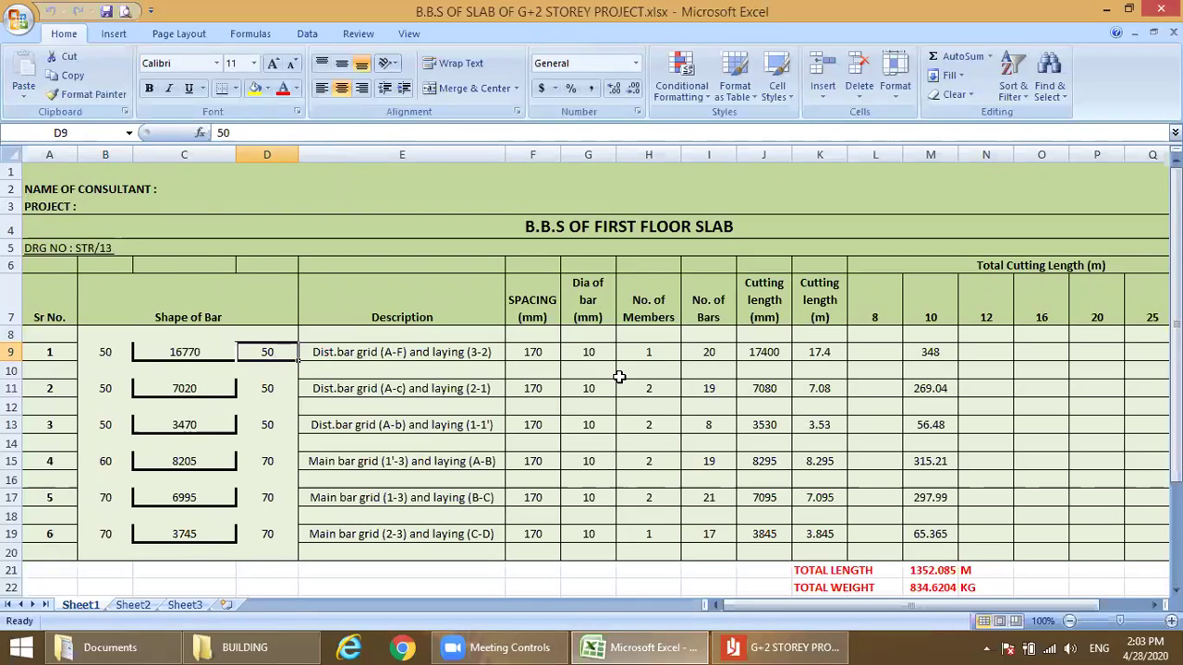
left_click(771, 352)
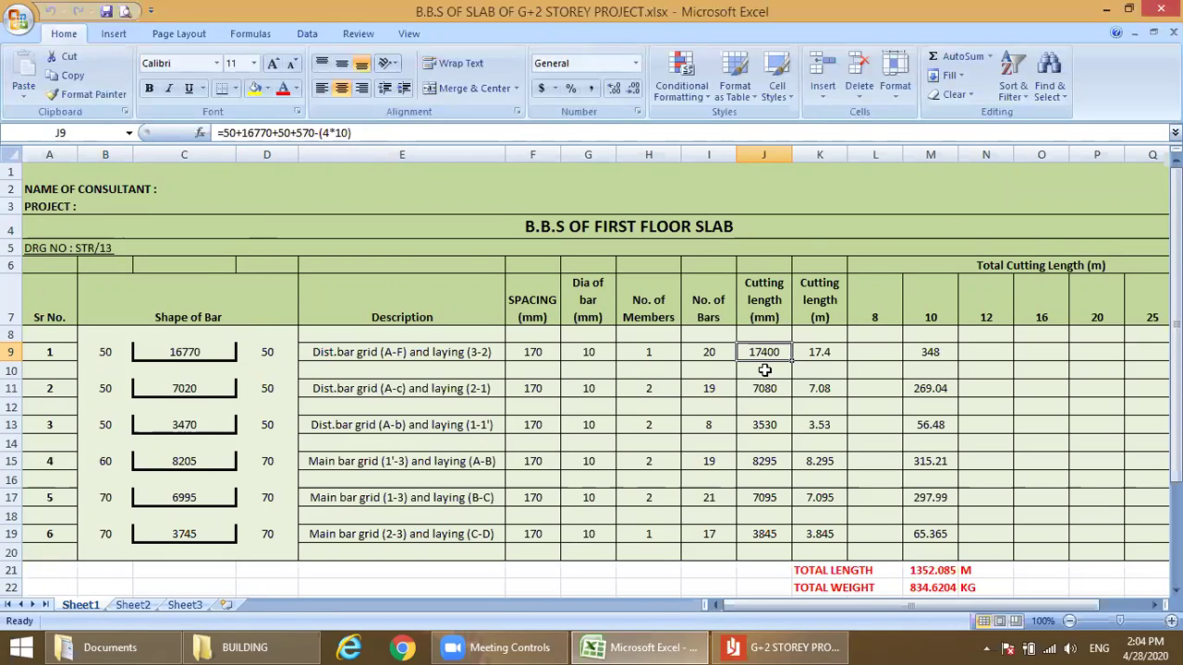
left_click(819, 351)
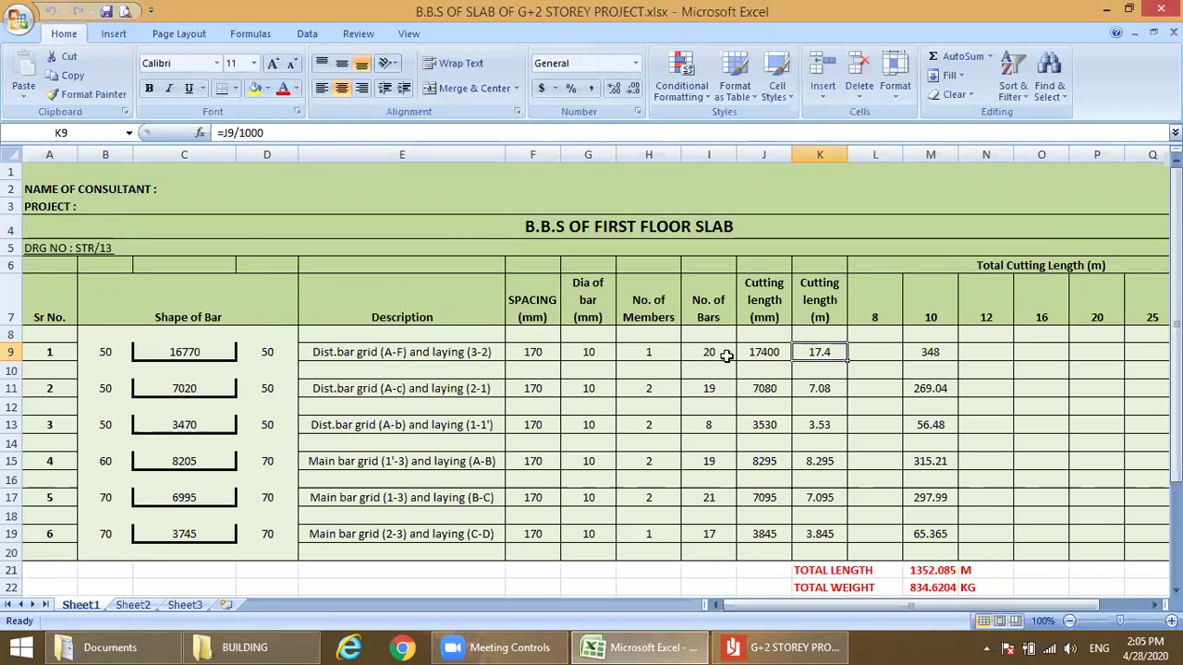
Review the unit weight, steel weight and number-of-bars formula notes beneath the schedule, and return to the top of the sheet.
left_click(715, 349)
key("Down")
key("Down")
key("Down")
key("Down")
key("Down")
key("Down")
key("Down")
key("Down")
key("Down")
key("Down")
key("Down")
key("Down")
key("Down")
key("Down")
key("Down")
key("Down")
key("Down")
key("Down")
key("Down")
key("Down")
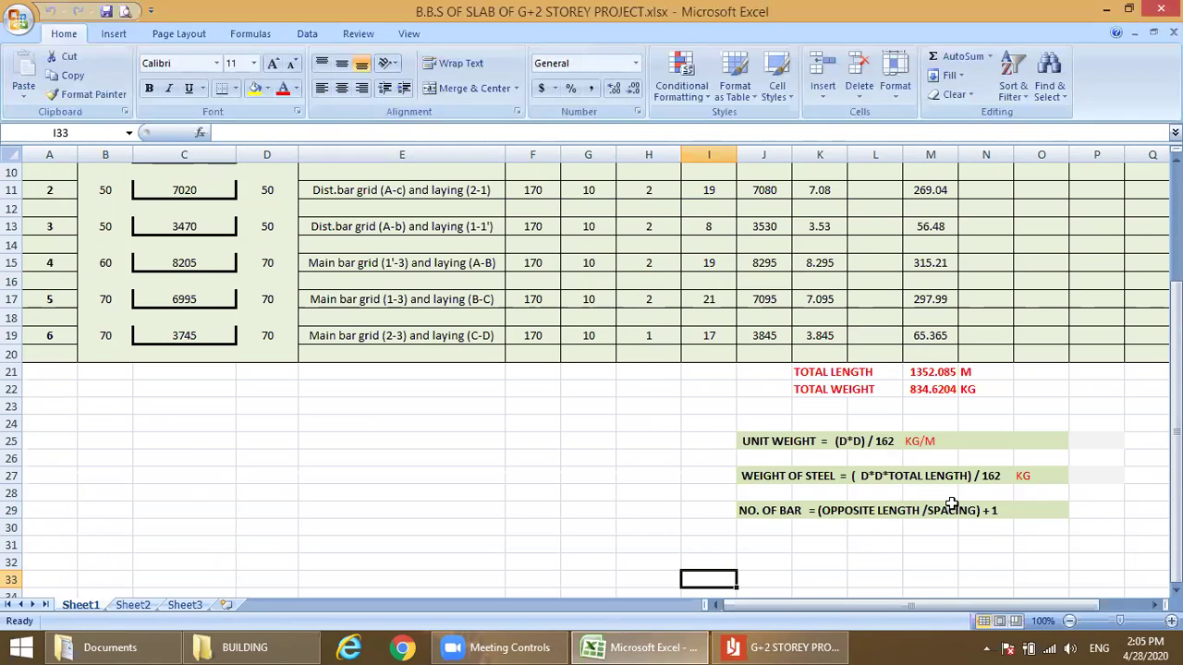
key("Up")
key("Up")
key("Up")
key("Up")
key("Up")
key("Up")
key("Up")
key("Up")
key("Up")
key("Up")
key("Up")
key("Up")
key("Up")
key("Up")
key("Up")
key("Up")
key("Up")
key("Up")
key("Up")
key("Up")
key("Up")
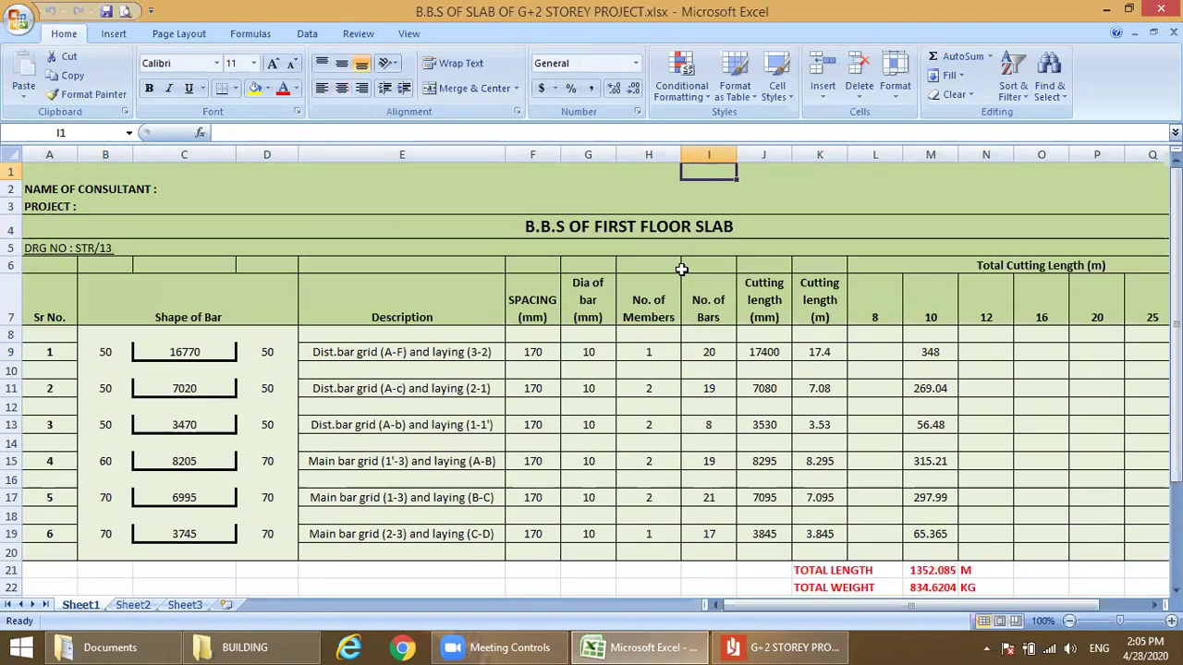
Check bar 1's number-of-bars formula against the PDF slab plan between grids 2 and 3, and inspect its total cutting length formula in M9.
left_click(708, 352)
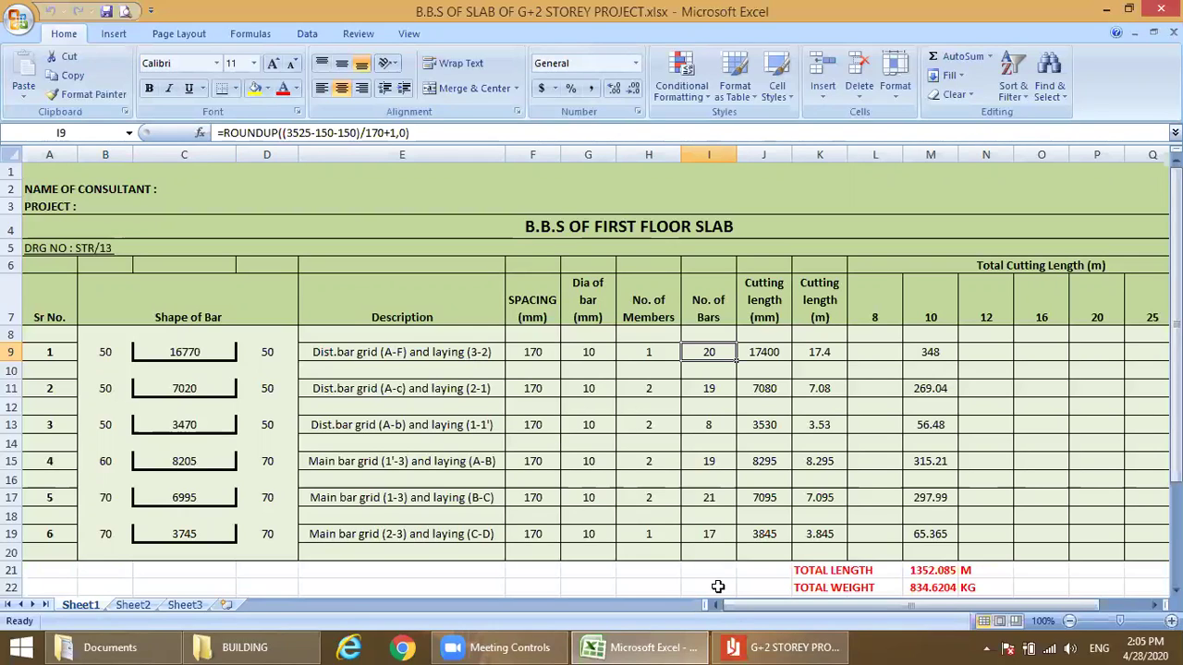
left_click(762, 645)
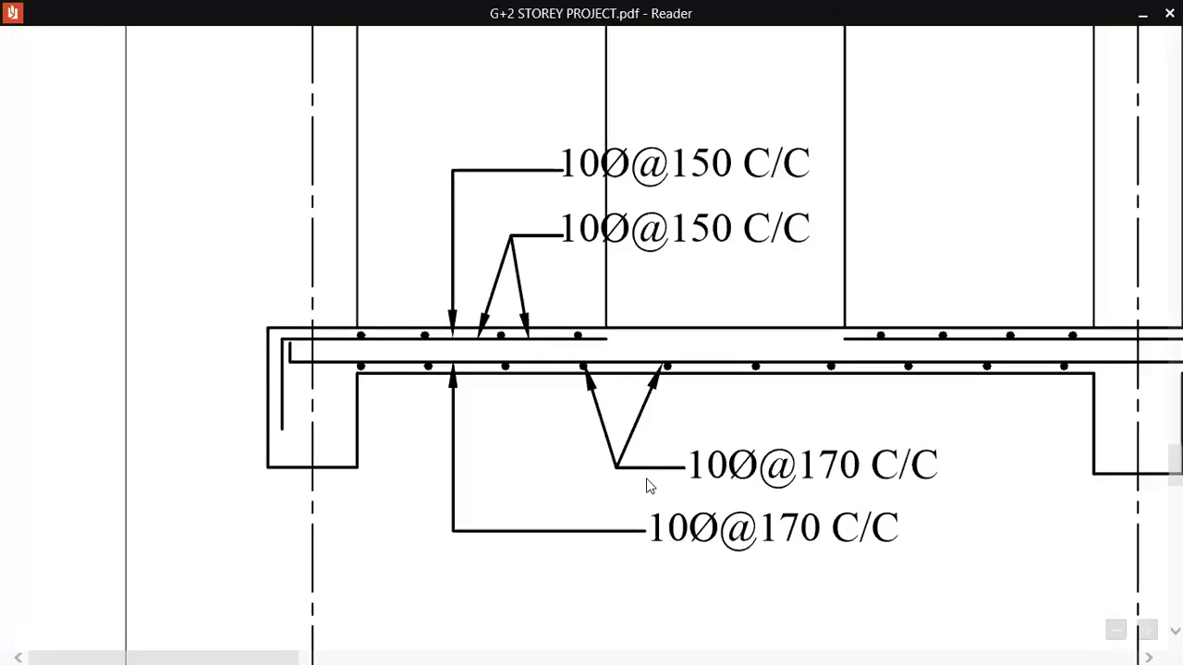
scroll(647, 487, "down", 5)
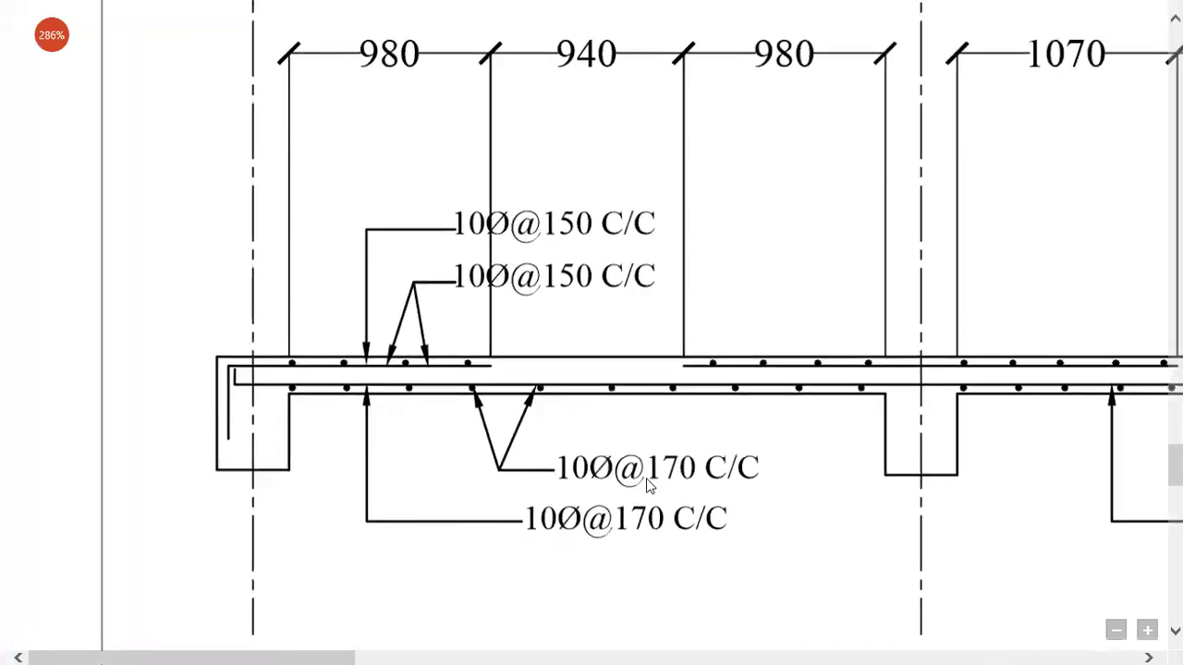
scroll(647, 487, "up", 5)
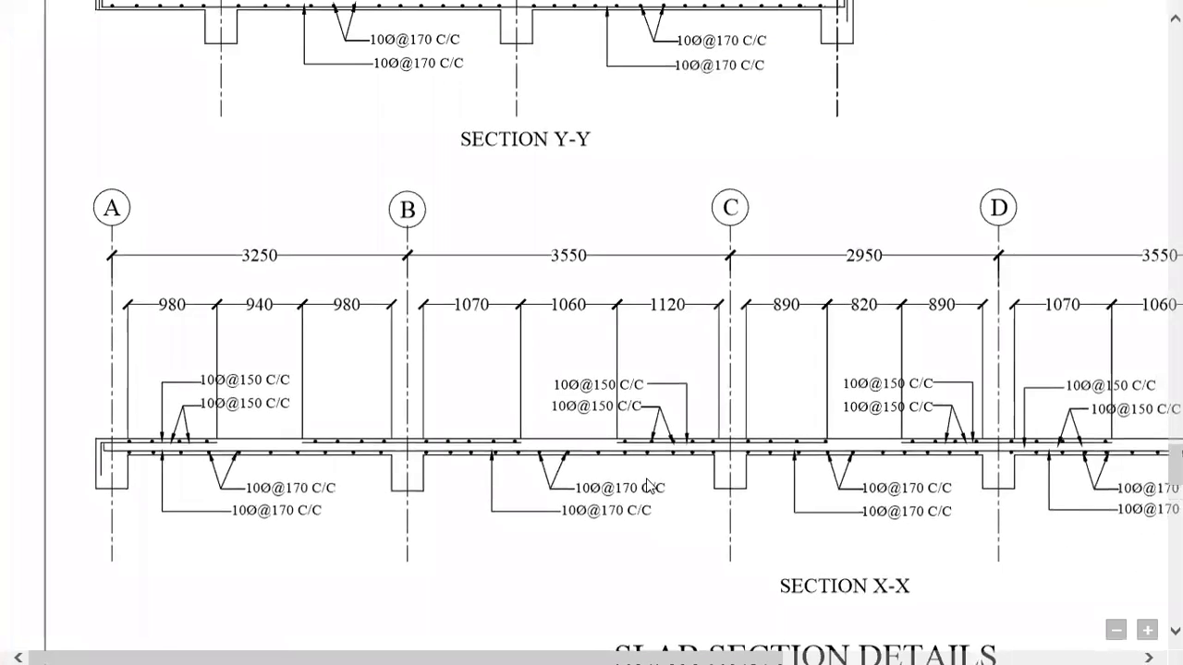
scroll(647, 487, "up", 10)
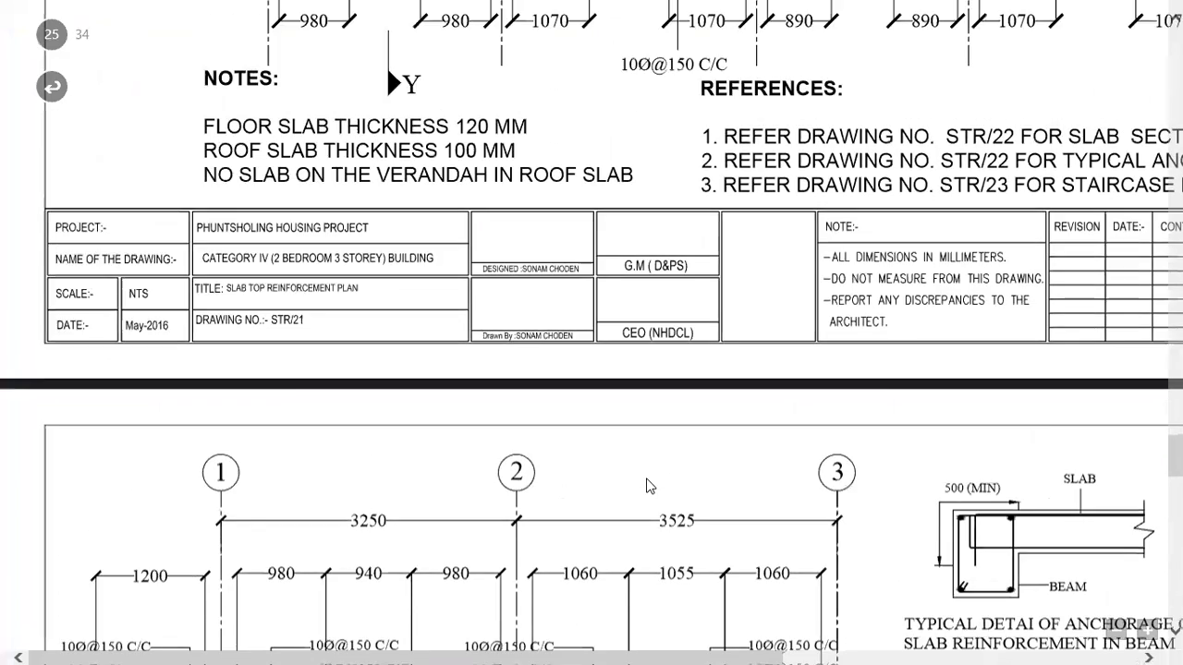
scroll(647, 487, "up", 15)
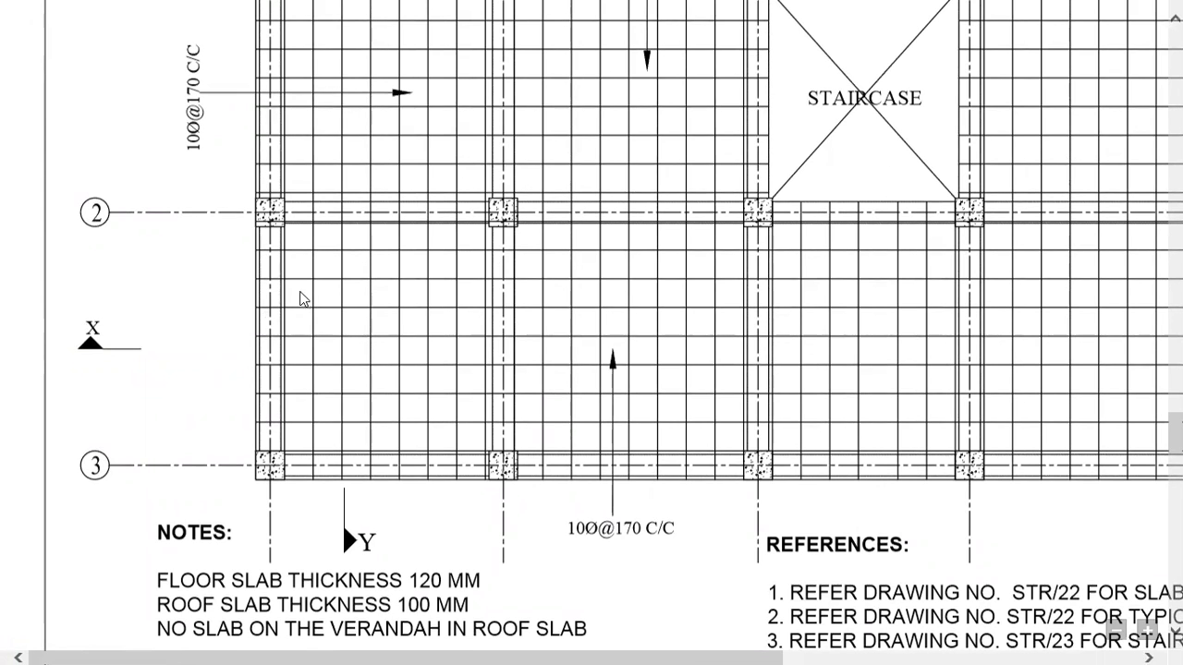
scroll(561, 379, "right", 10)
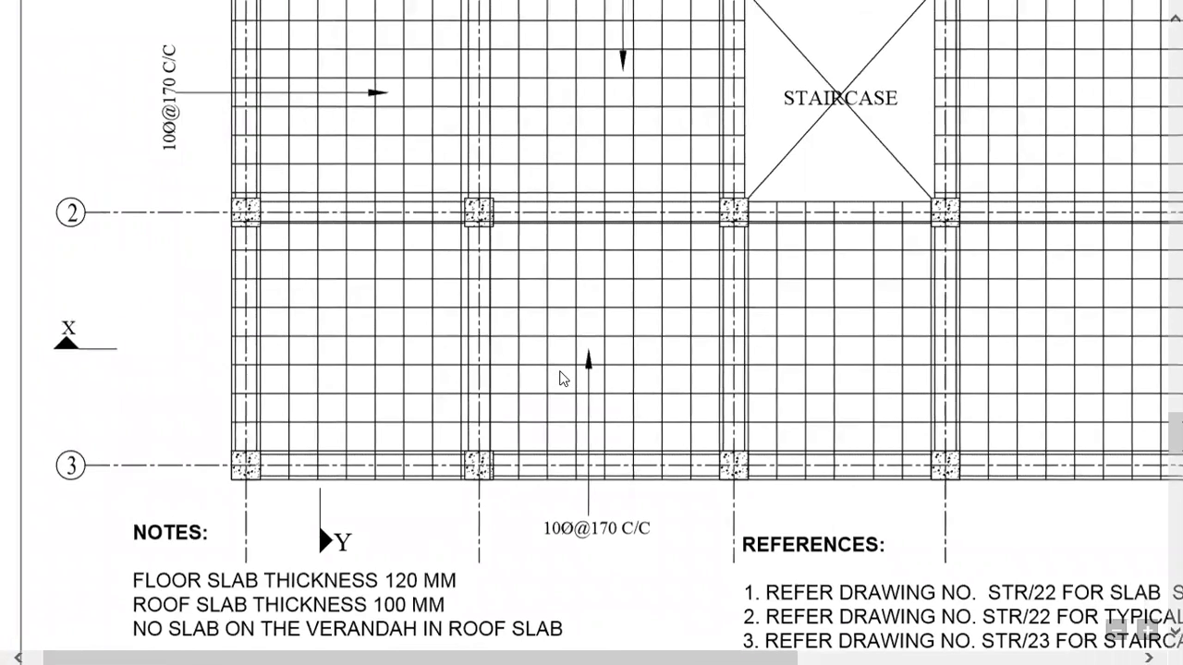
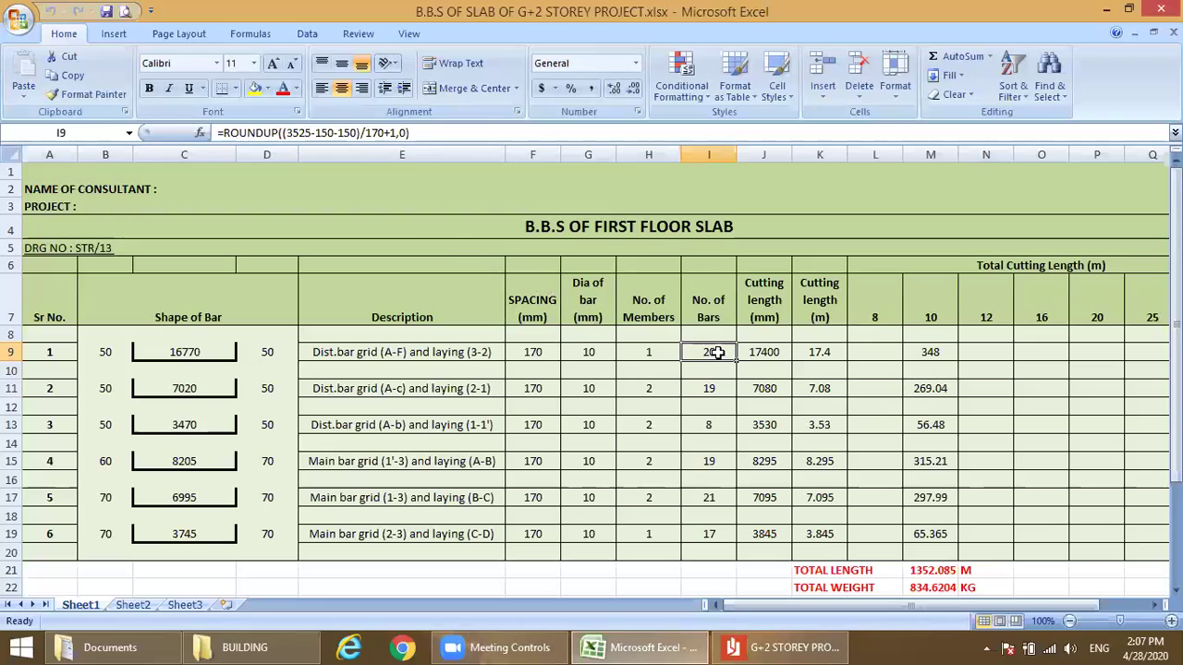
left_click(944, 352)
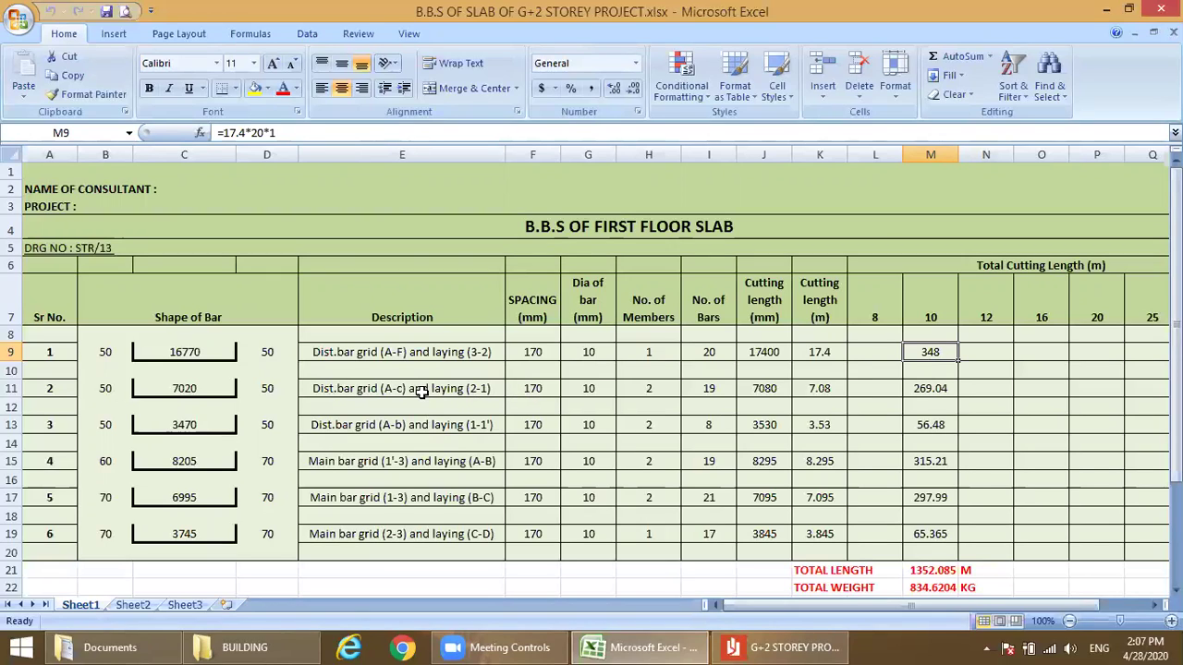
Inspect bar 2's left hook and straight length formulas in B11 and C11, and find grids A to C and 1 to 2 on the PDF slab plan.
left_click(104, 390)
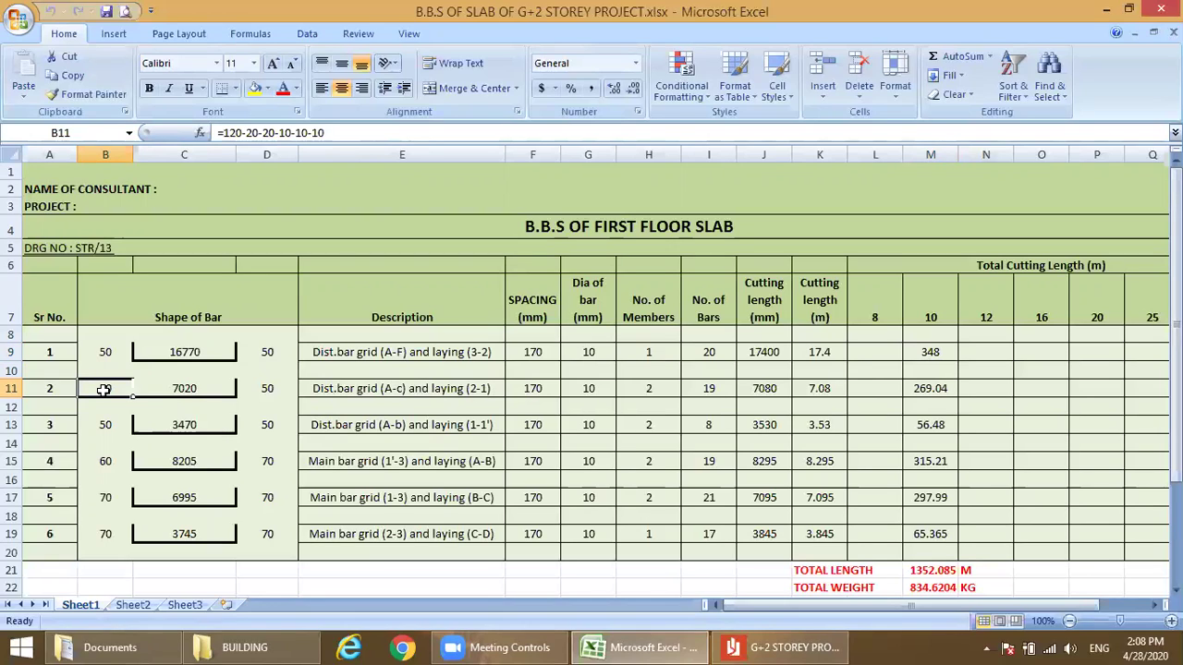
left_click(186, 390)
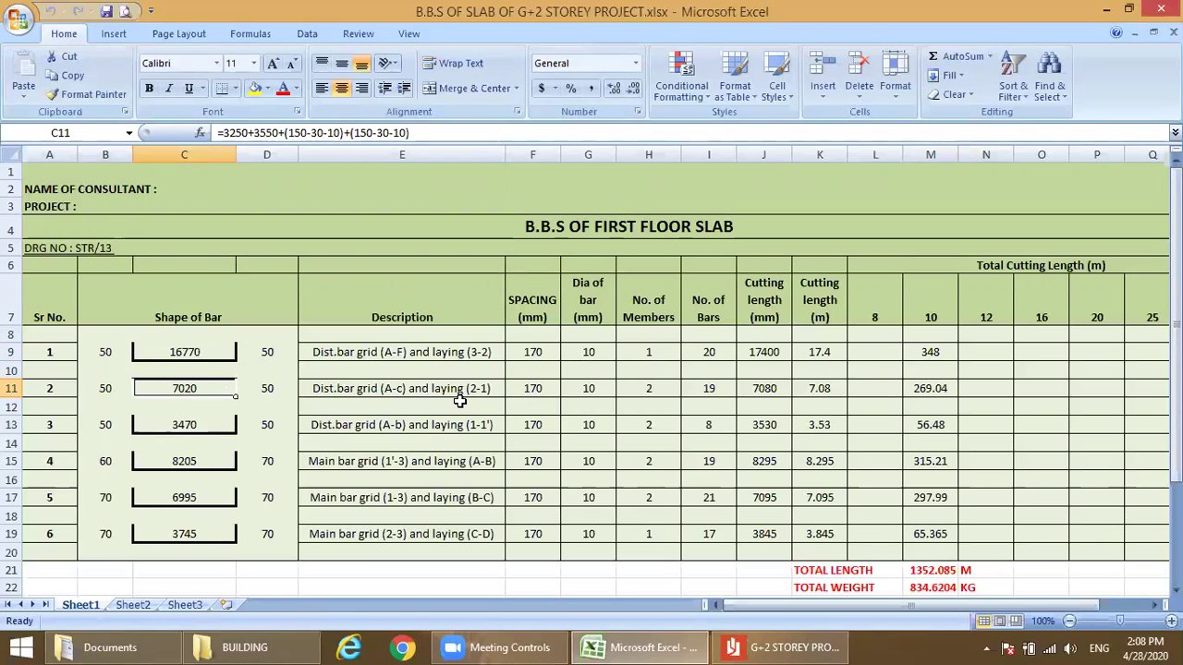
left_click(781, 647)
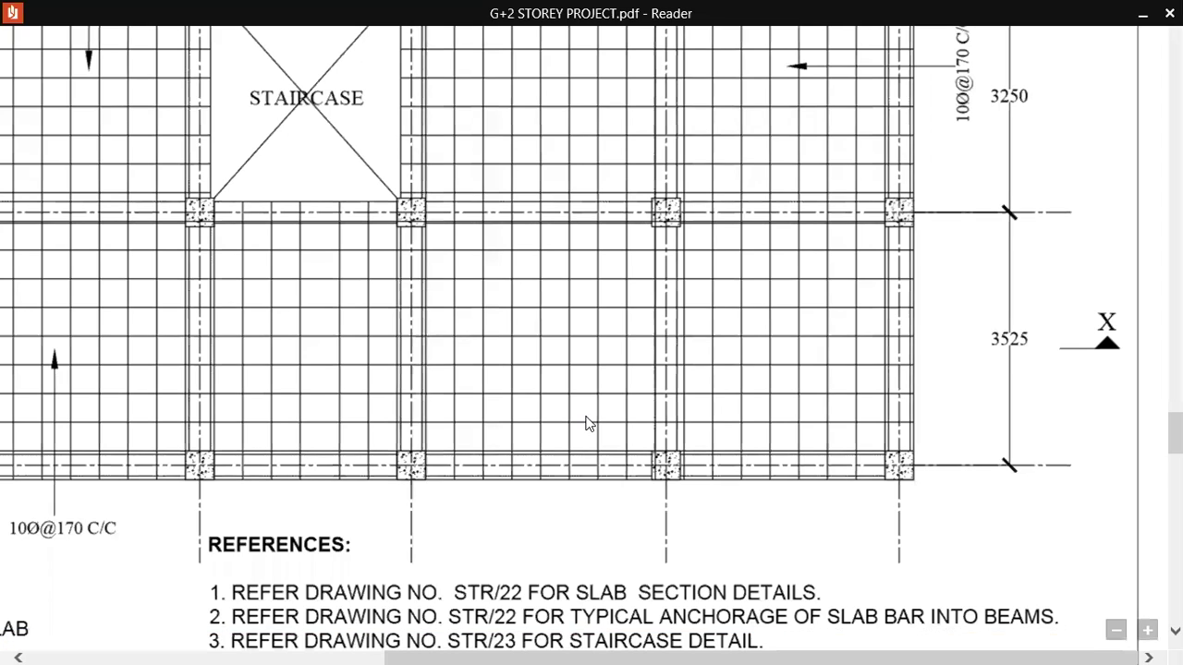
key("ctrl+l")
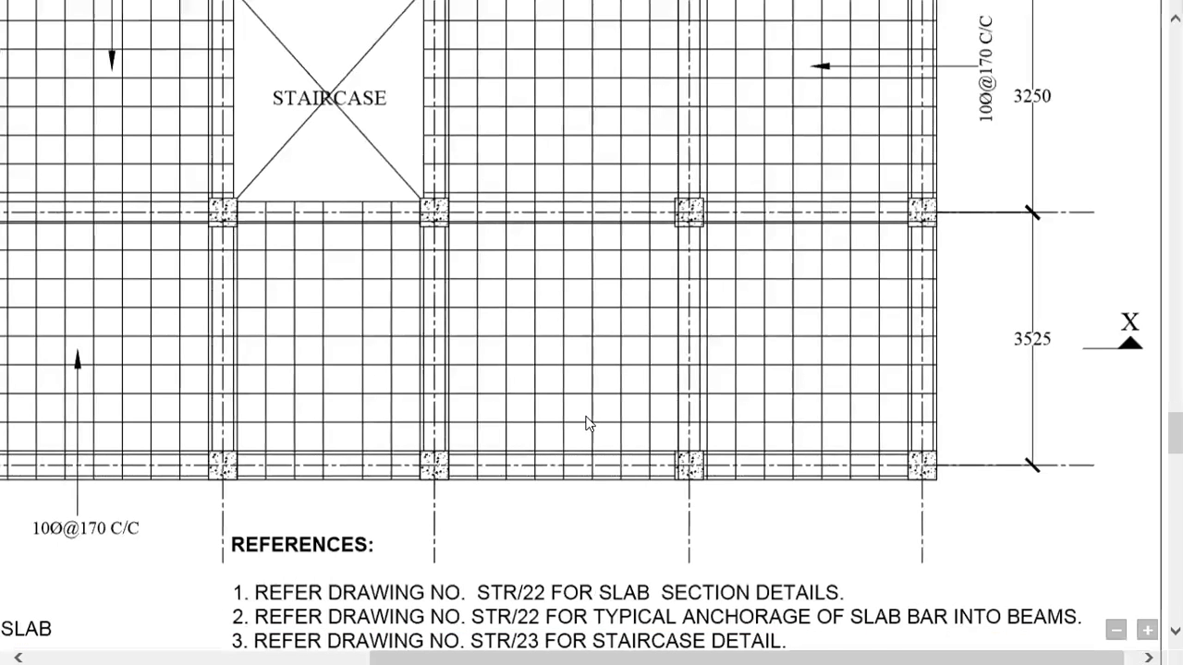
scroll(586, 424, "up", 10)
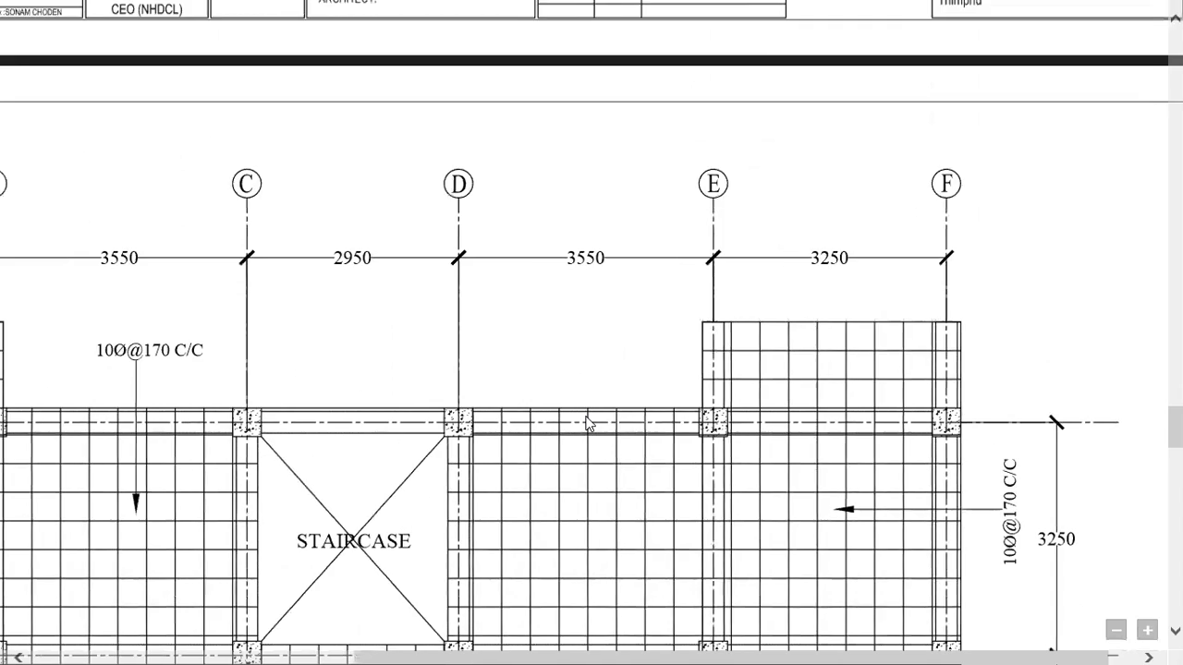
scroll(586, 424, "left", 10)
scroll(586, 425, "down", 2)
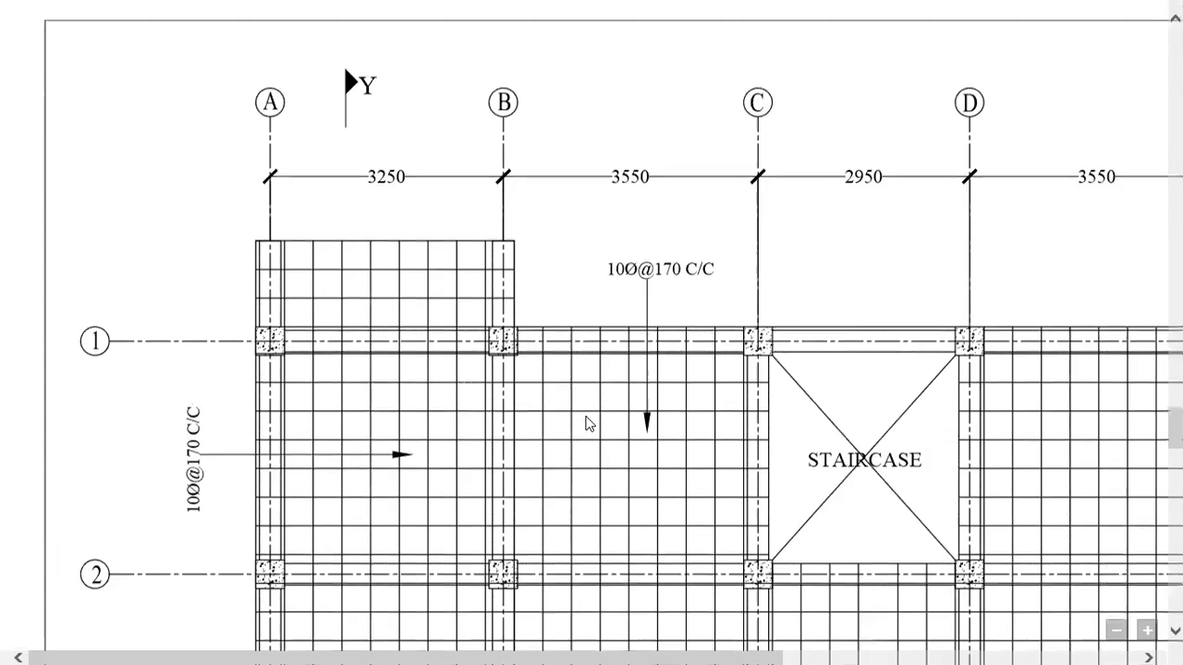
scroll(586, 424, "down", 6)
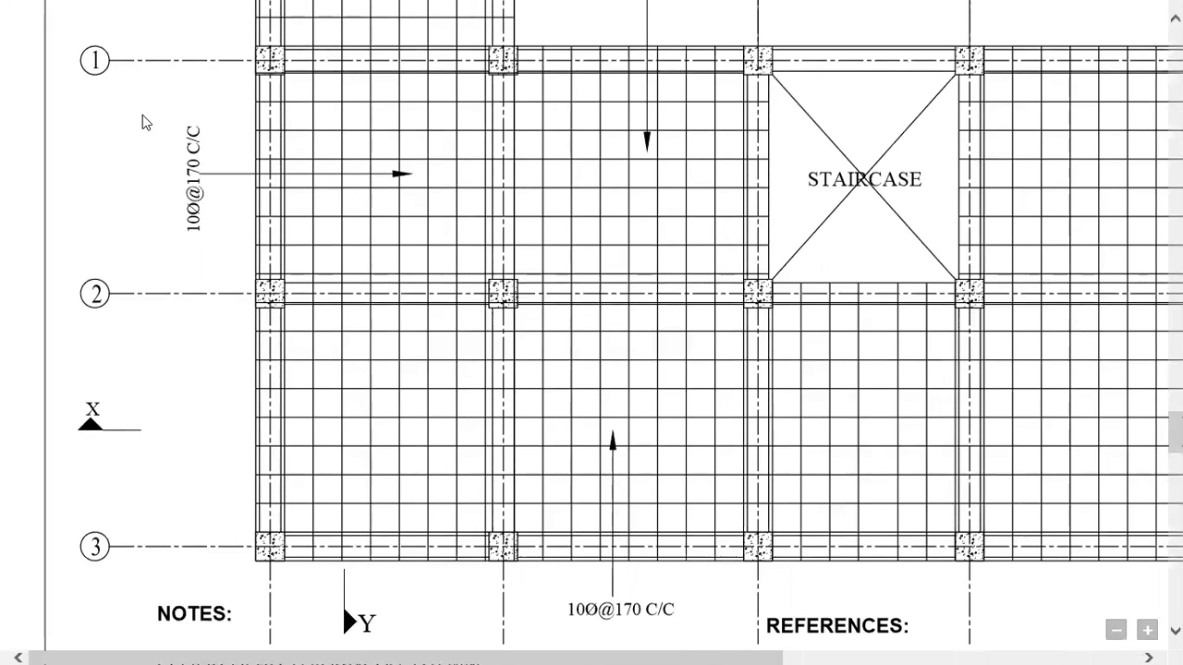
scroll(143, 121, "up", 2)
scroll(143, 121, "up", 5)
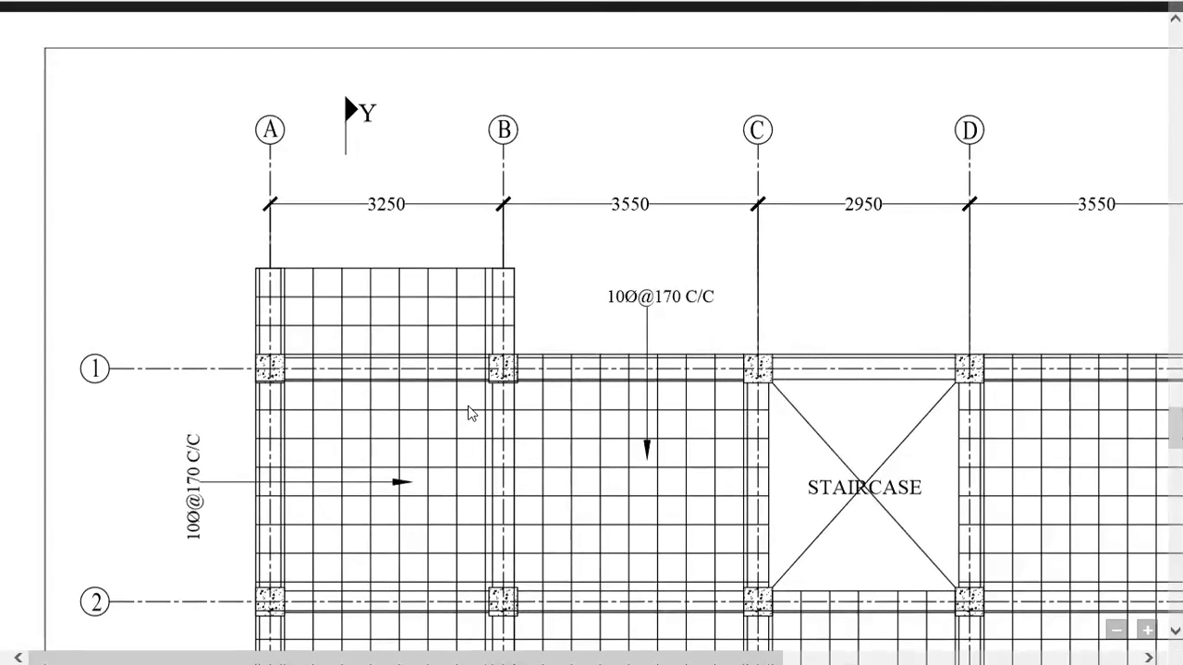
Trace bar 2's run across the slab plan from grid A to C and its matching run from D to F, and return to the schedule.
scroll(472, 413, "down", 1)
scroll(472, 413, "right", 1)
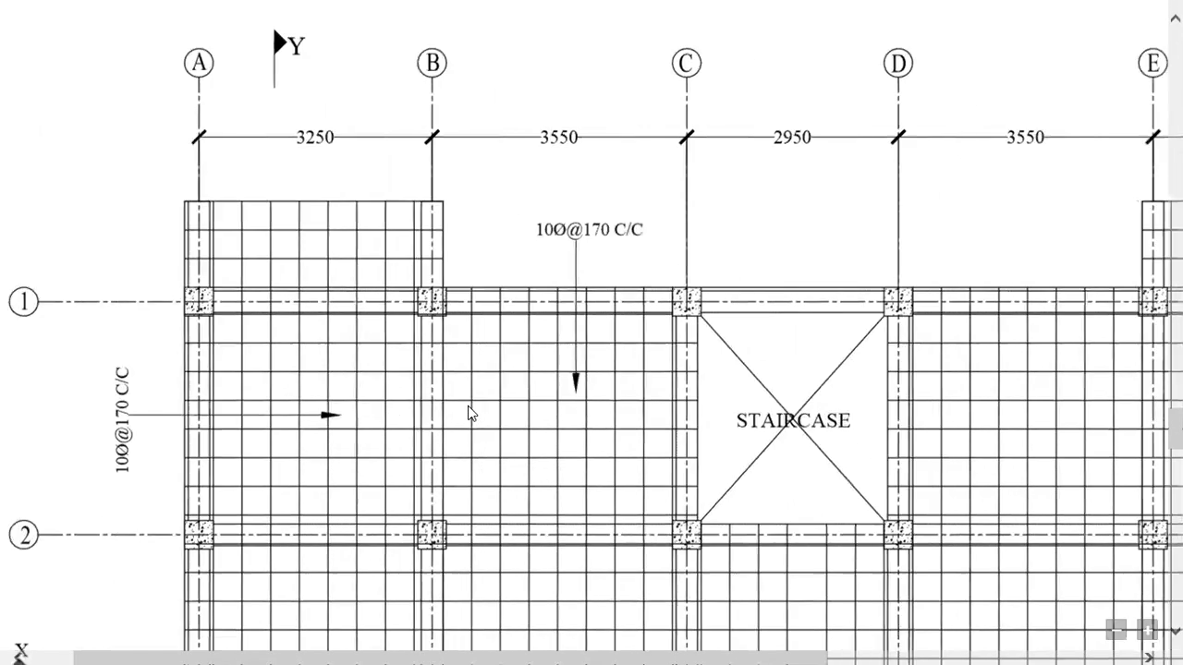
scroll(467, 407, "right", 2)
scroll(468, 407, "left", 1)
scroll(467, 407, "down", 1)
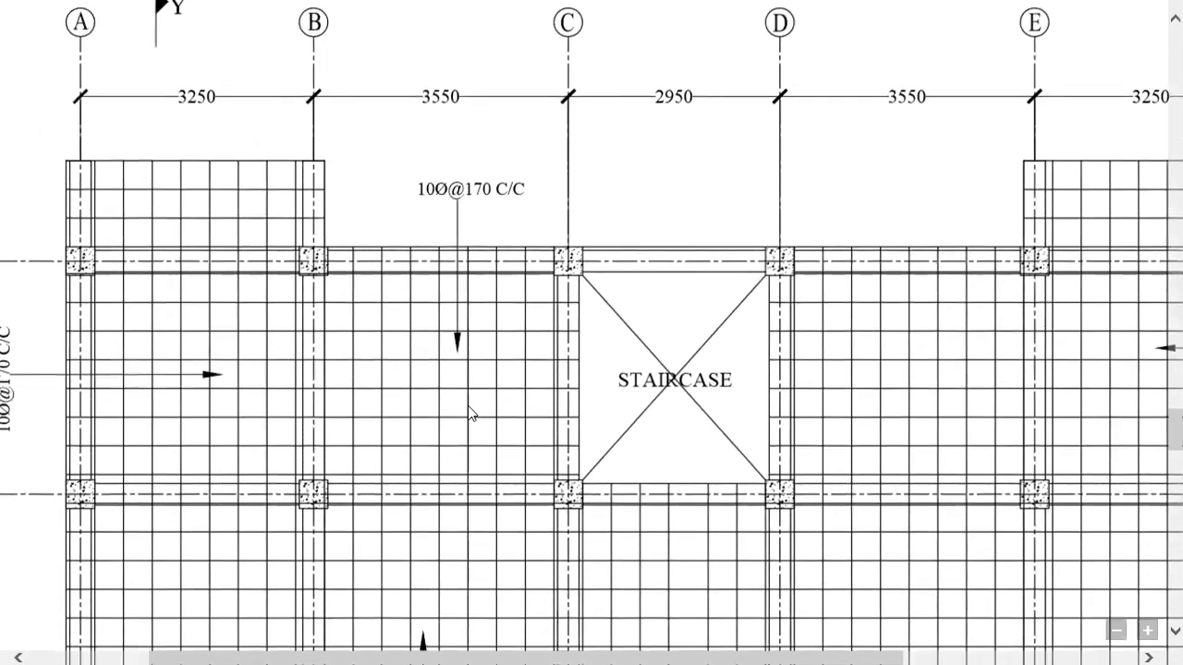
scroll(468, 406, "down", 1)
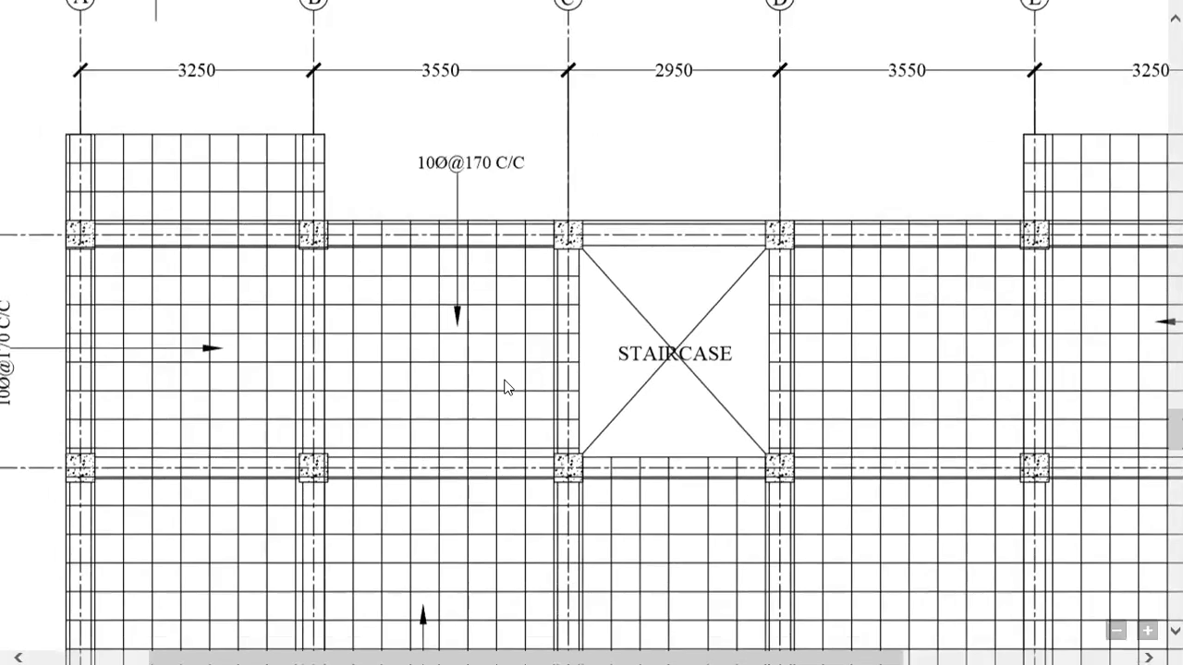
scroll(504, 388, "down", 3)
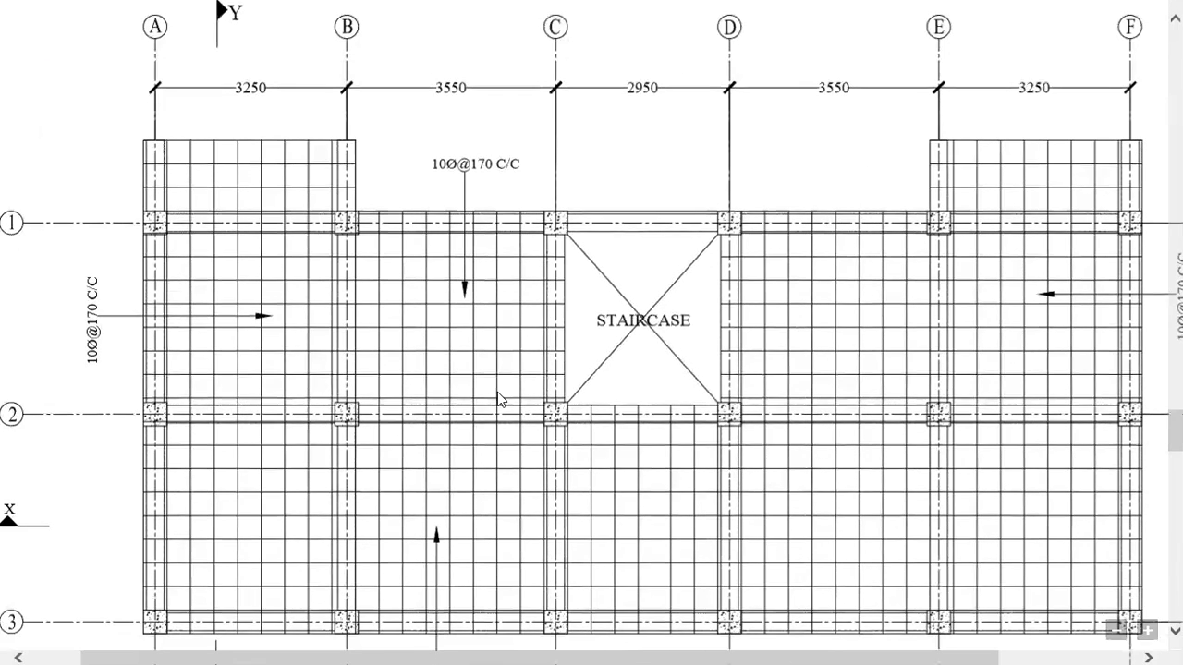
scroll(499, 400, "right", 1)
scroll(498, 399, "down", 1)
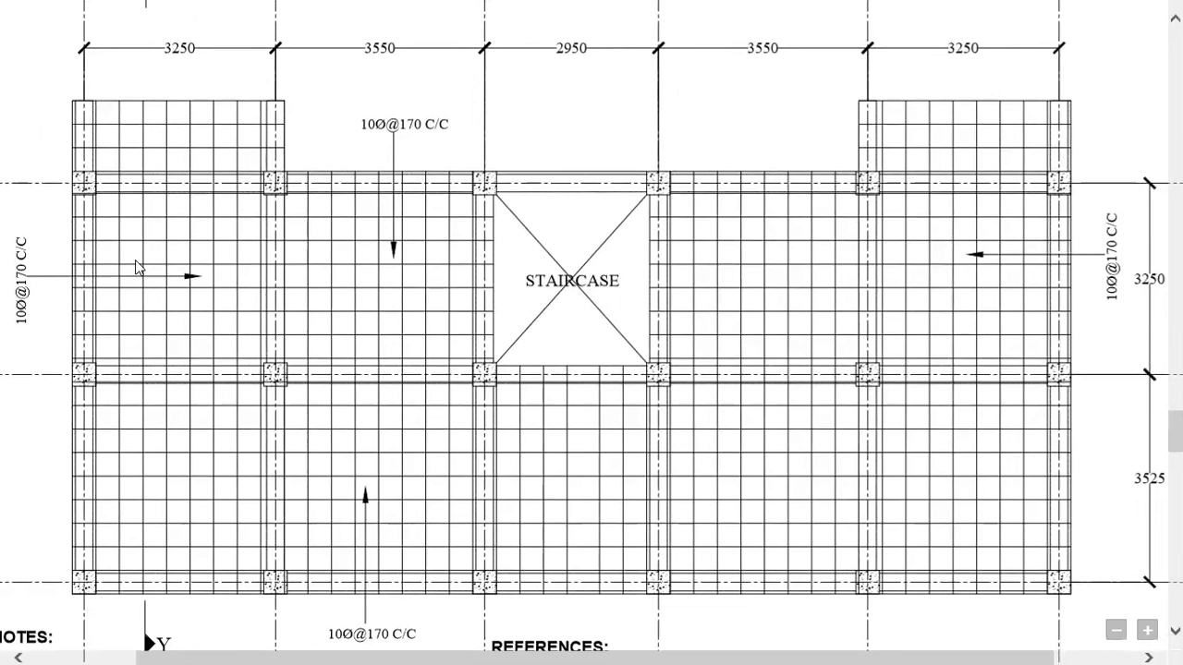
scroll(148, 159, "up", 1)
scroll(149, 159, "up", 2)
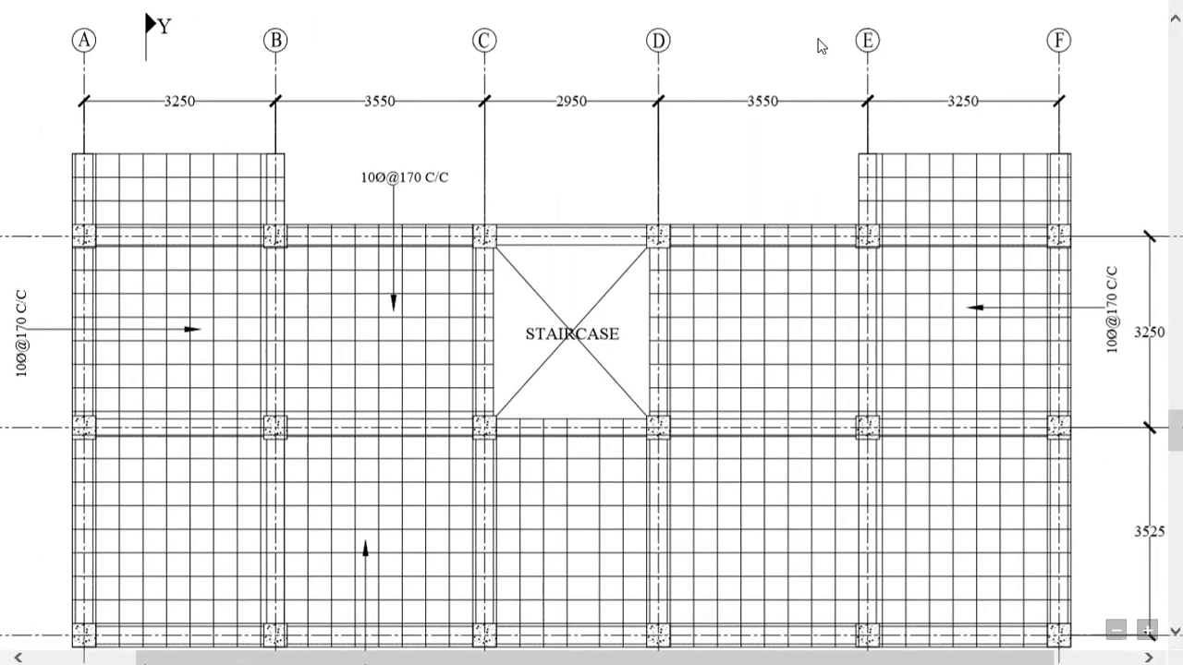
left_click(1143, 20)
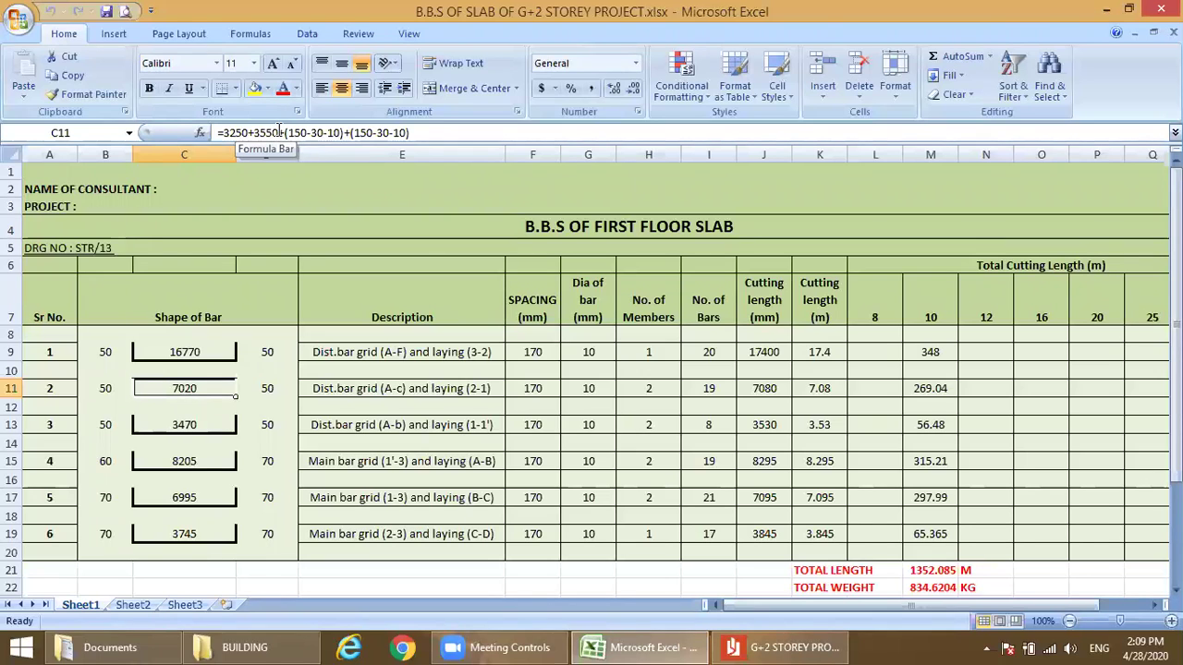
Compare bar 2's straight length formula in C11 with the bar's end at grid A in PDF section X-X, and return to the schedule.
left_click(776, 645)
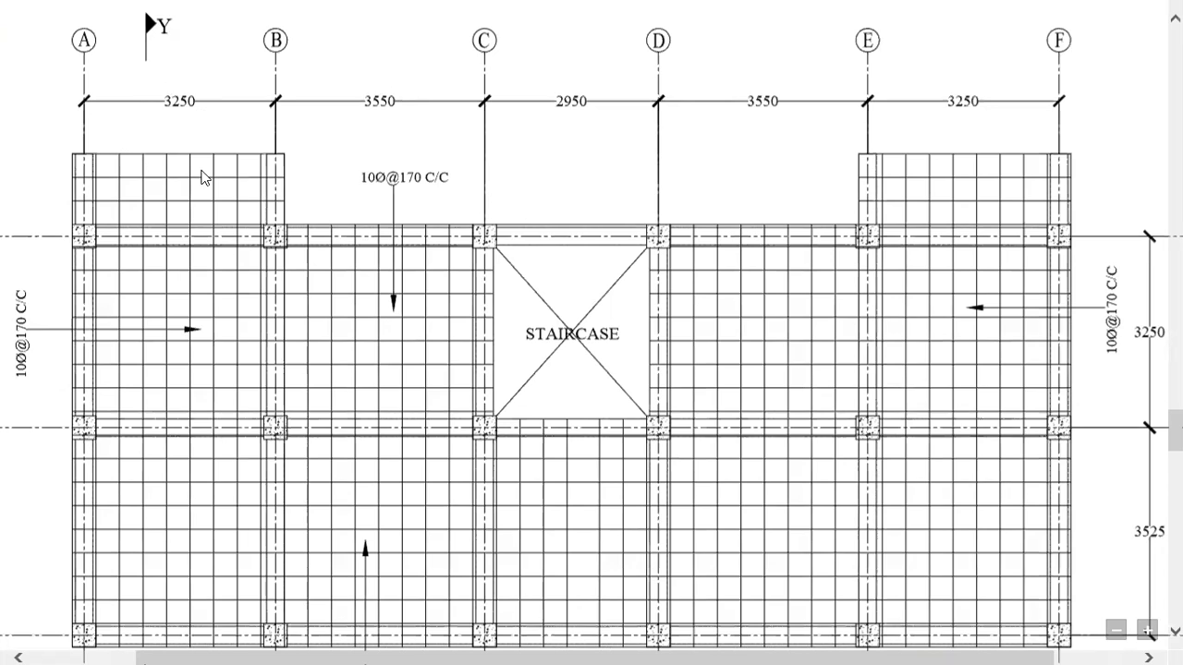
scroll(204, 177, "down", 10)
scroll(204, 177, "down", 15)
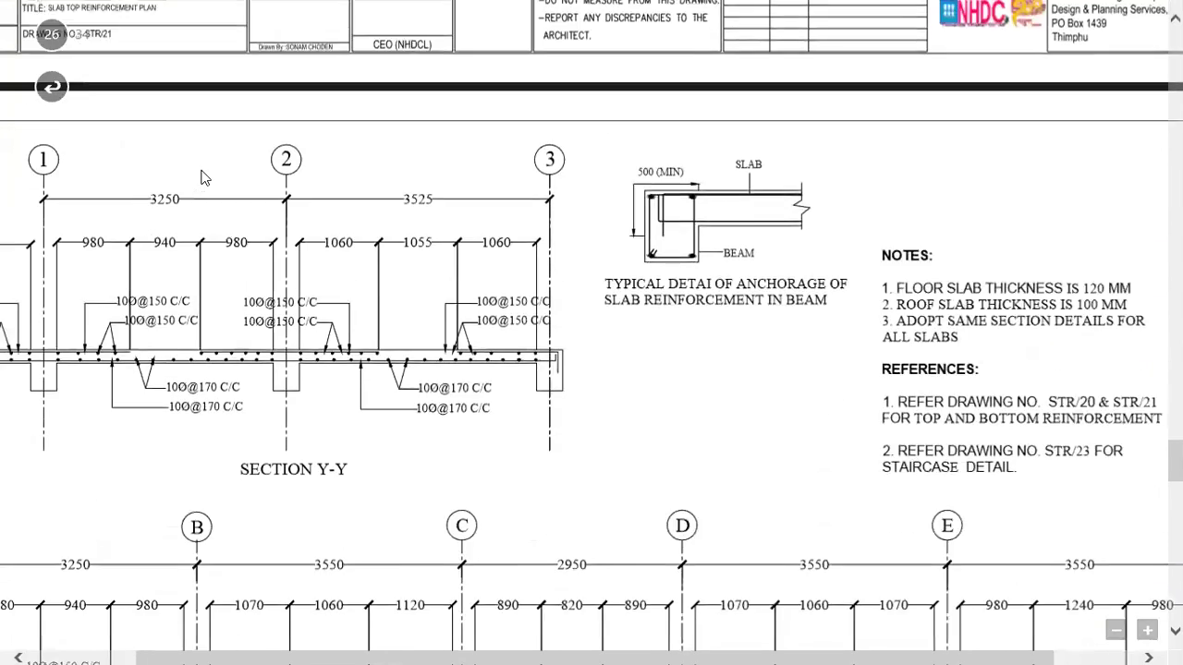
scroll(205, 177, "down", 4)
scroll(205, 177, "left", 3)
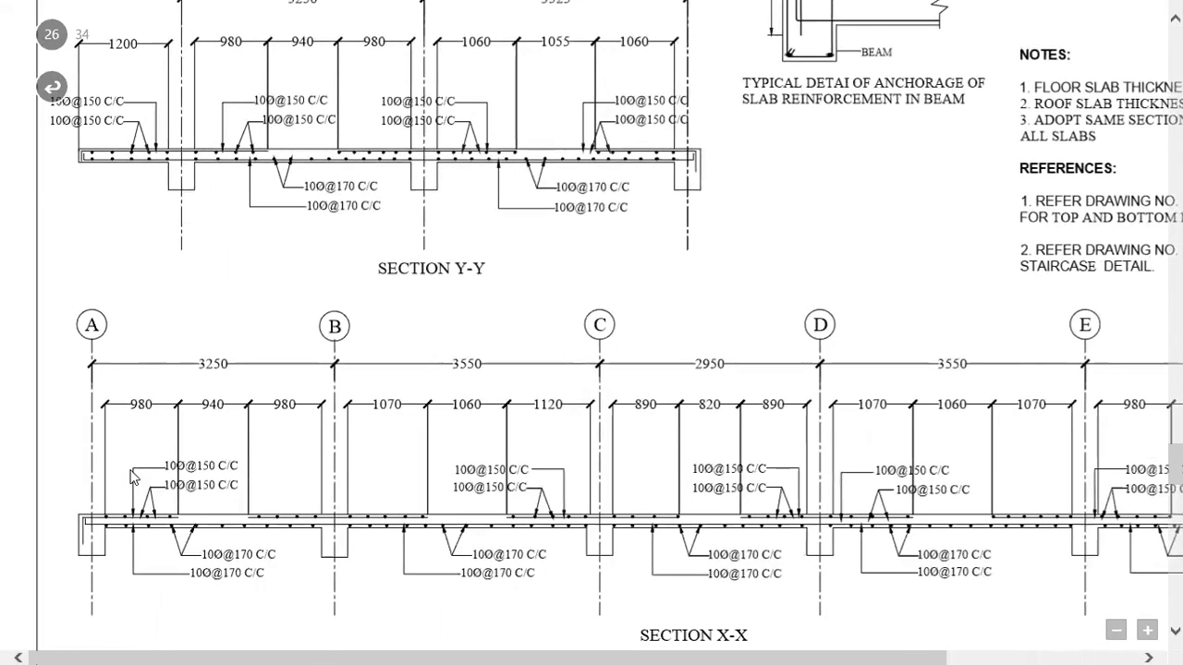
scroll(129, 488, "up", 2, "ctrl")
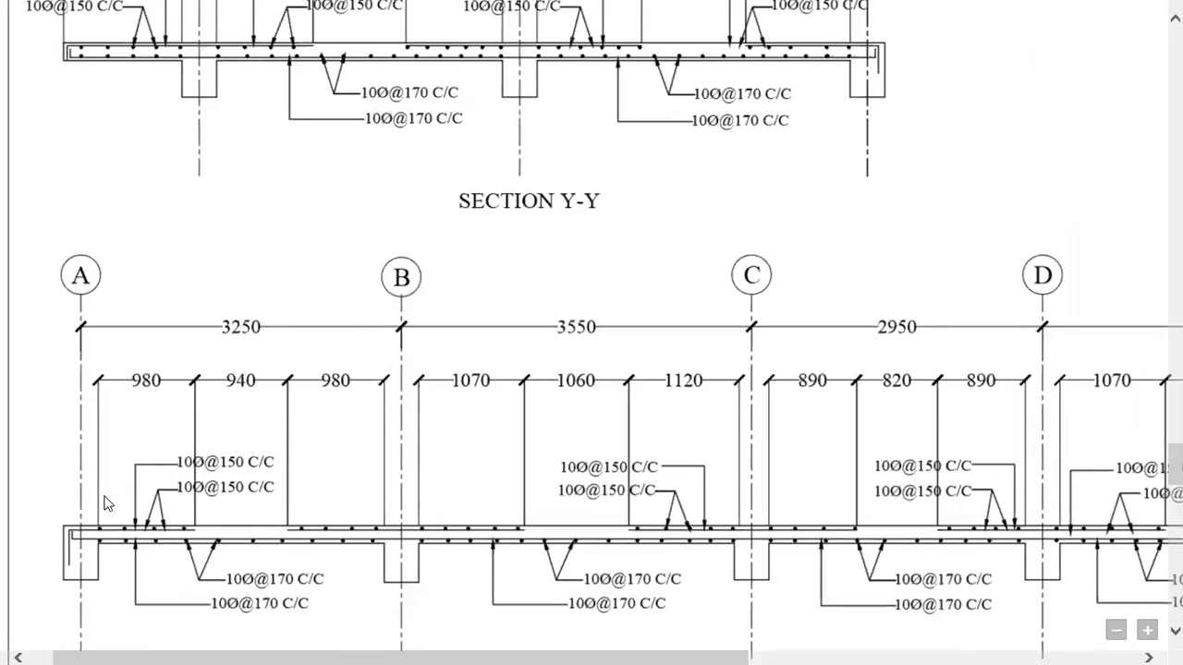
scroll(105, 503, "up", 4, "ctrl")
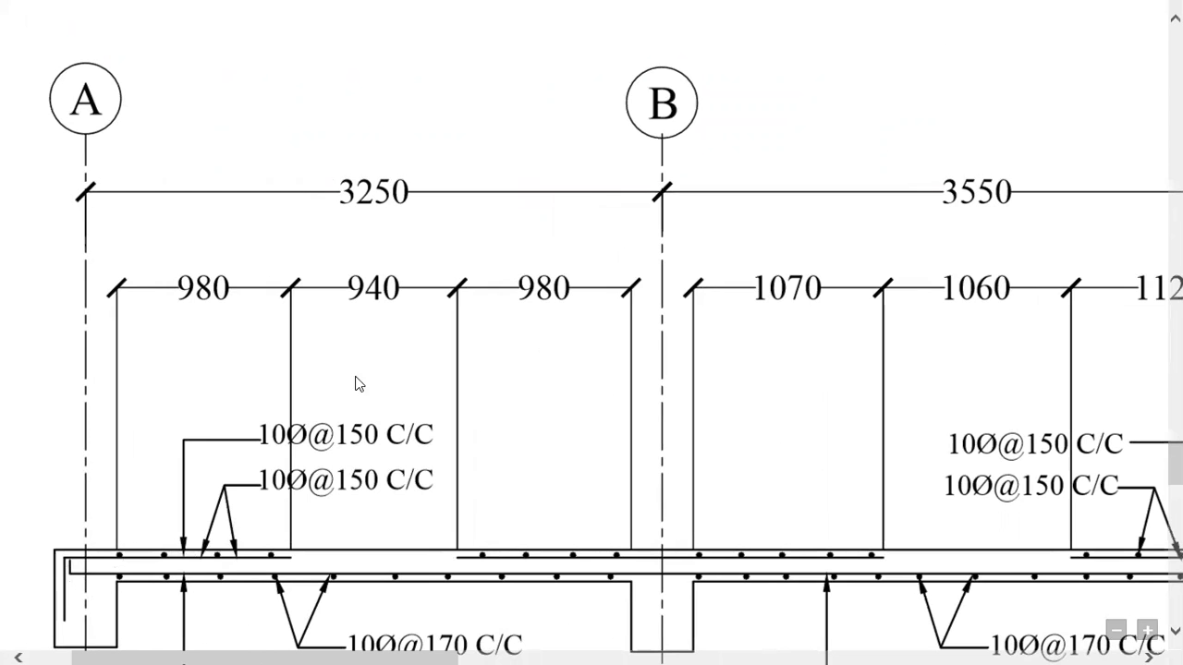
left_click(1136, 11)
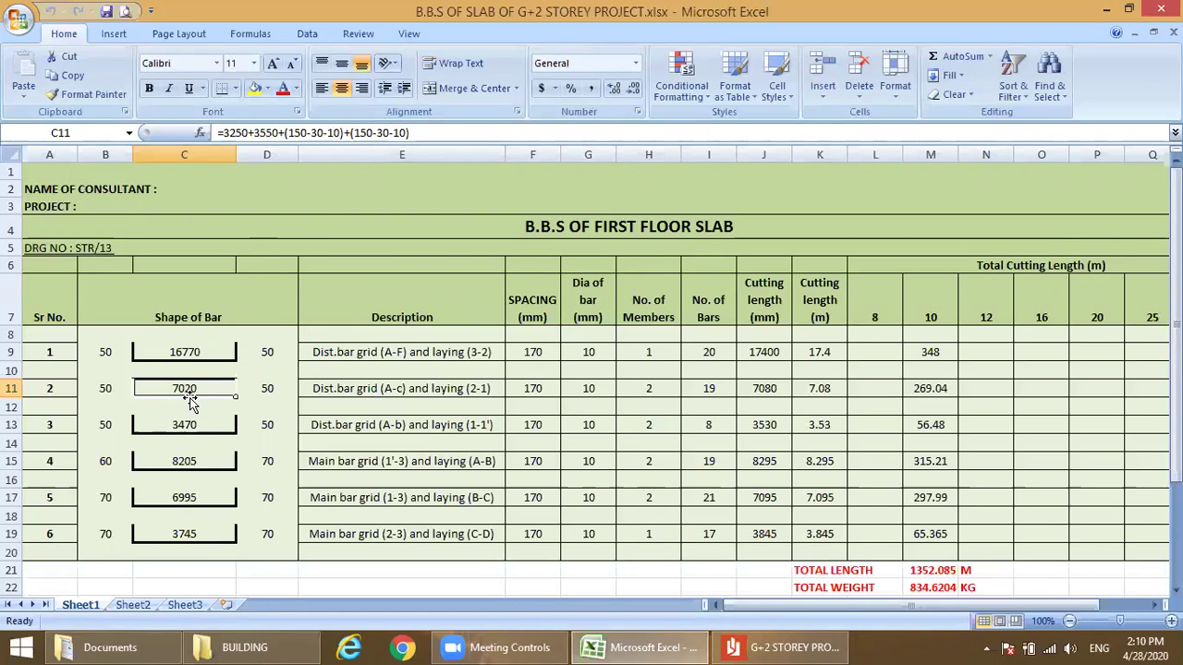
Inspect bar 2's left hook formula in B11 against the bottom bar's bend at grid A in the PDF section.
left_click(113, 389)
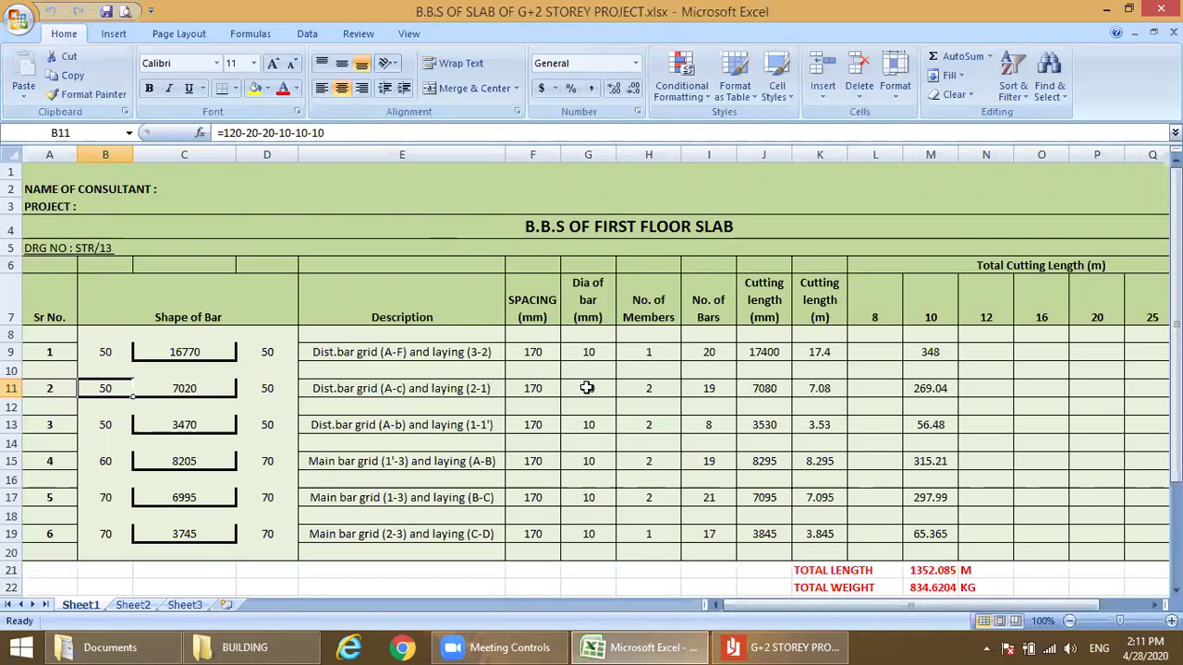
left_click(751, 642)
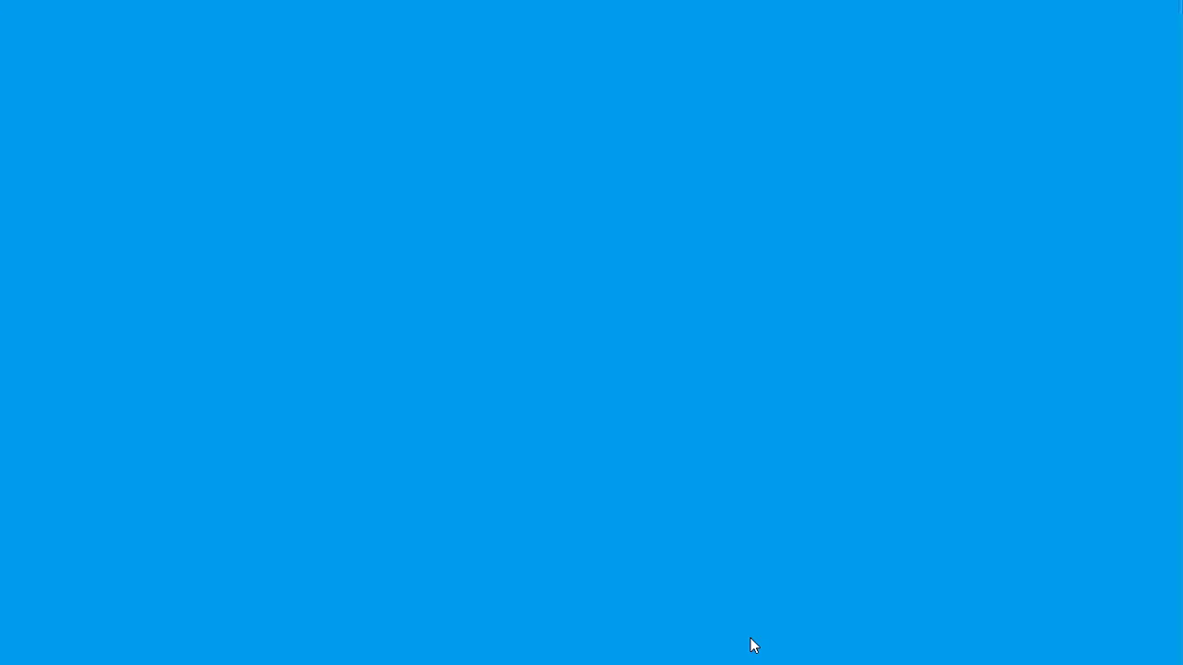
scroll(409, 485, "down", 2)
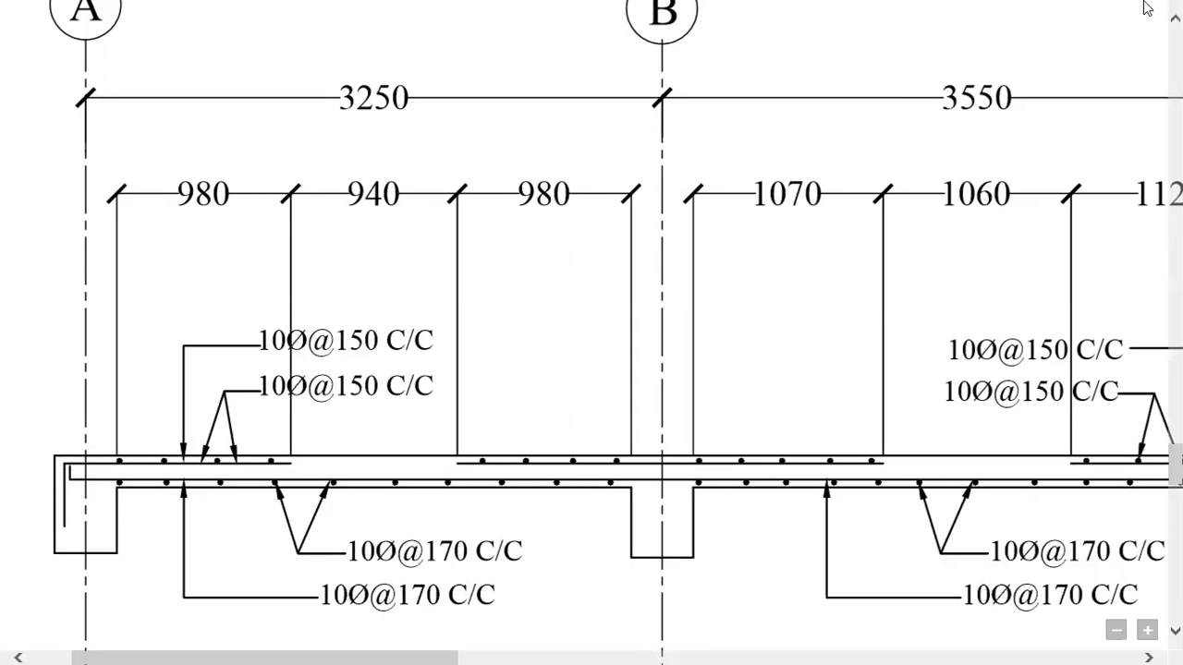
left_click(1112, 13)
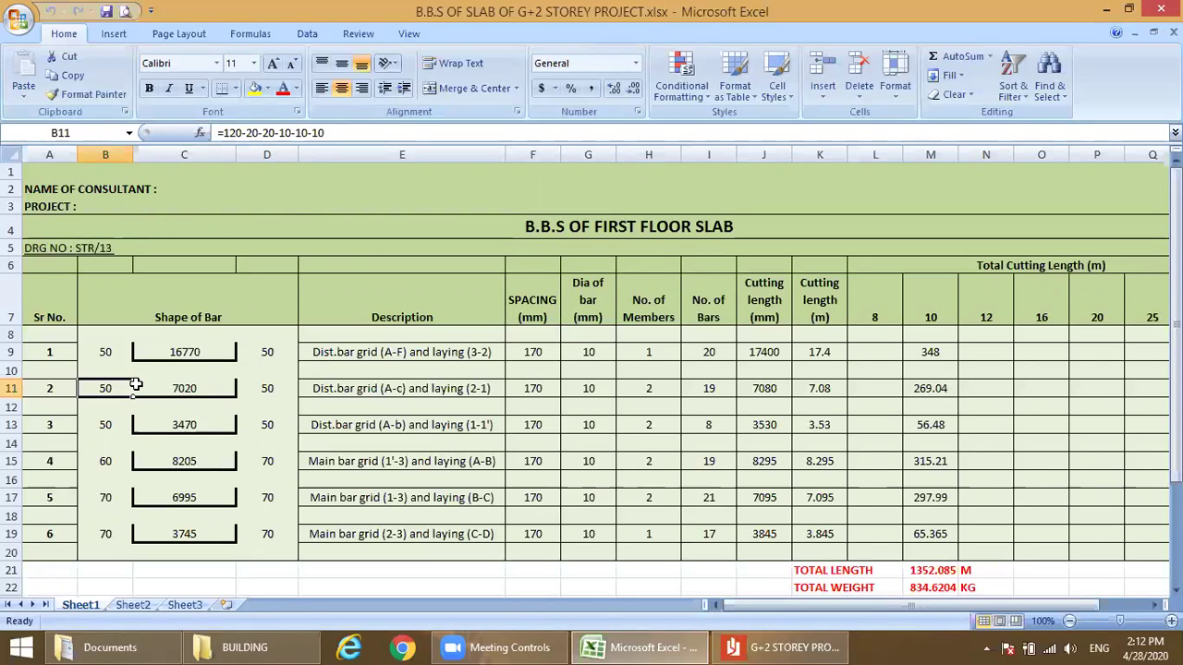
Inspect bar 2's right hook value in D11, cutting length formula in J11 and number-of-bars formula in I11.
left_click(250, 387)
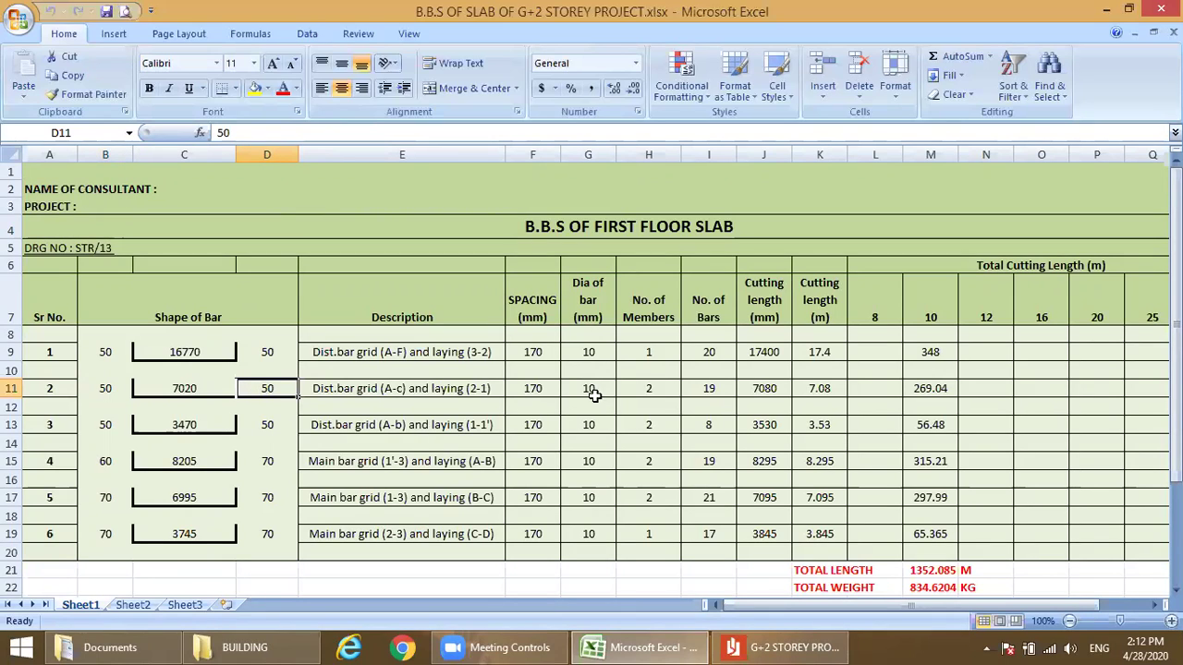
left_click(766, 387)
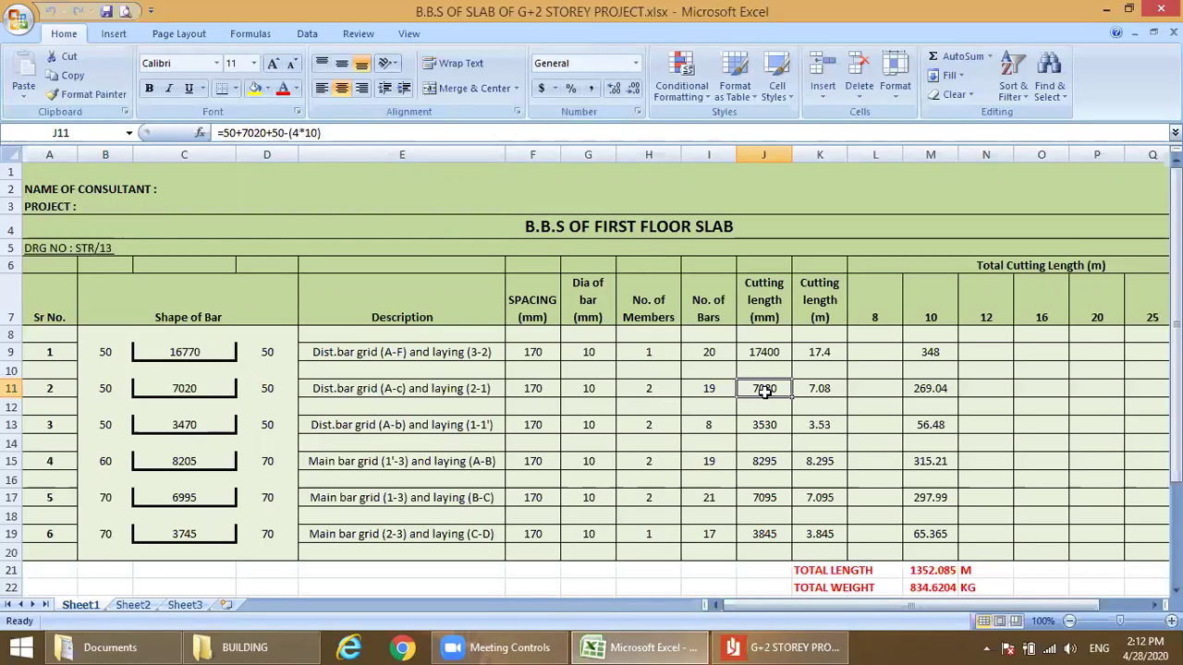
left_click(711, 388)
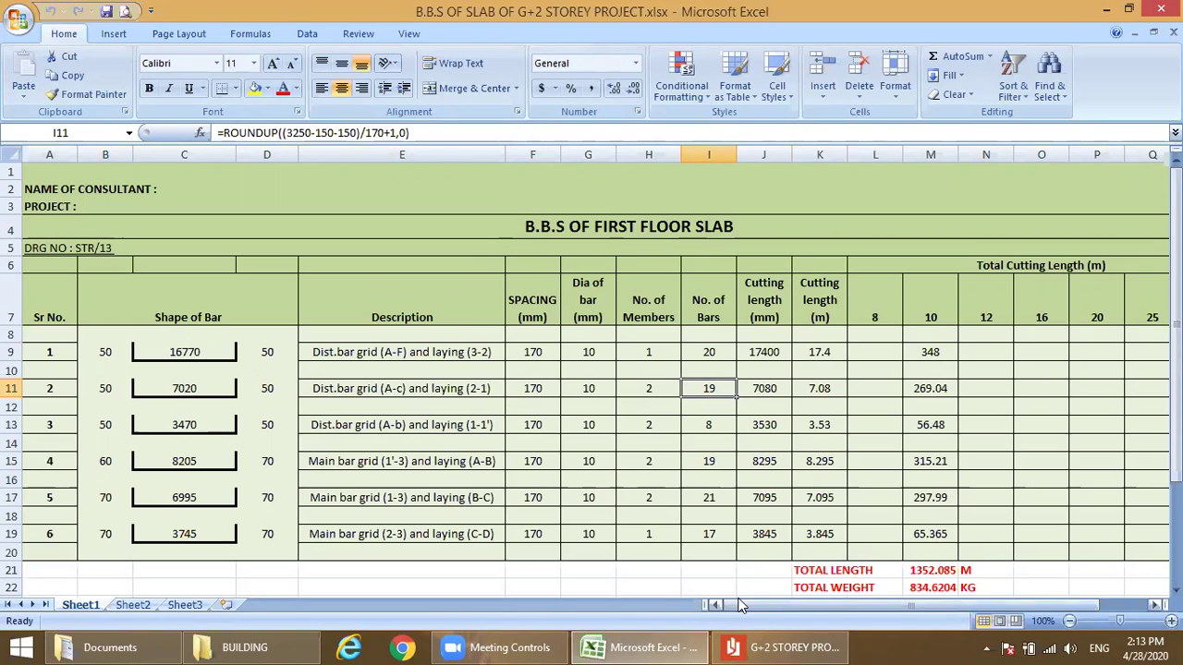
Check bar 2's number-of-bars formula against the spacing between grids 1 and 2 on the PDF slab plan.
left_click(774, 645)
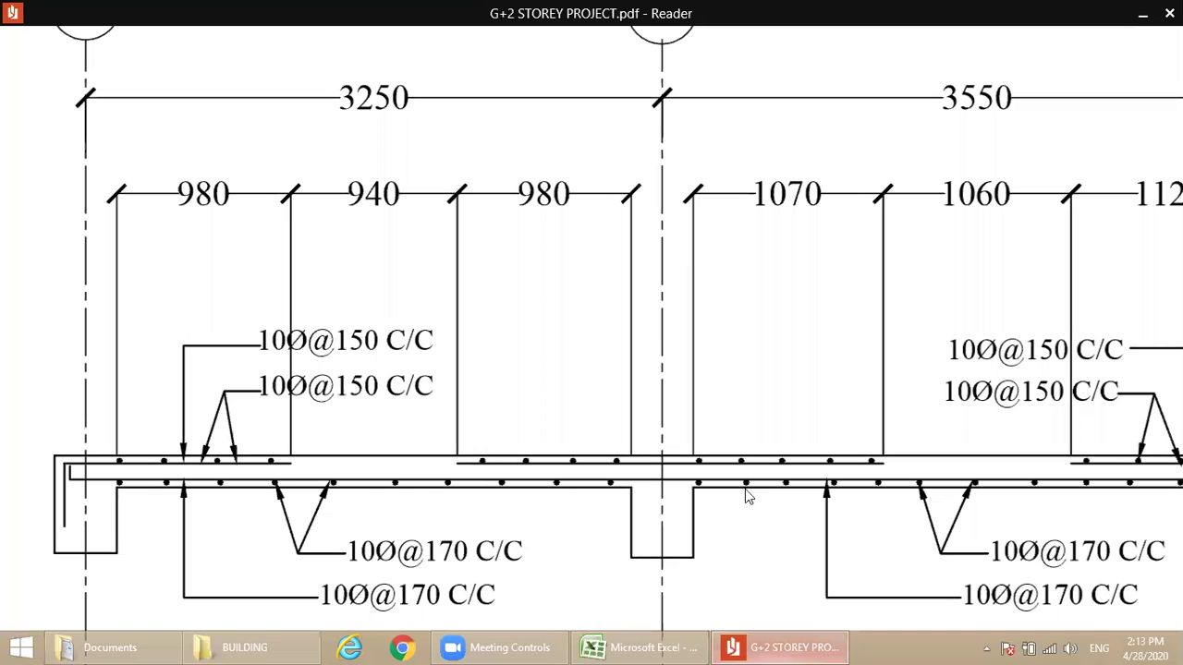
scroll(748, 417, "down", 5)
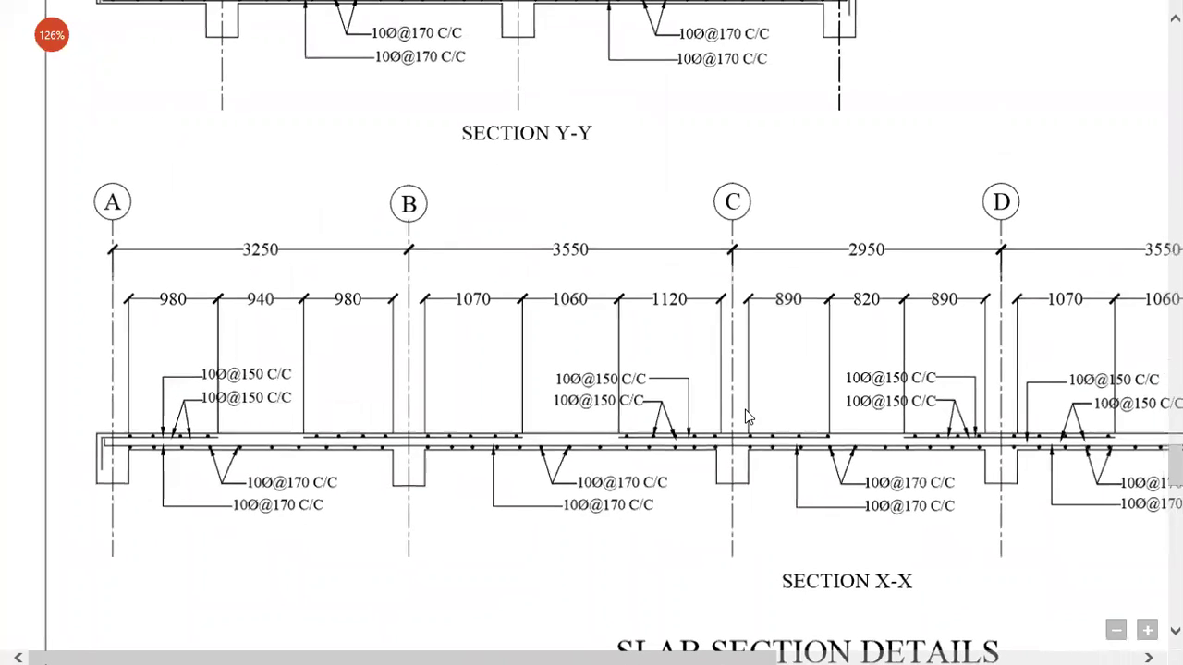
scroll(748, 417, "down", 3)
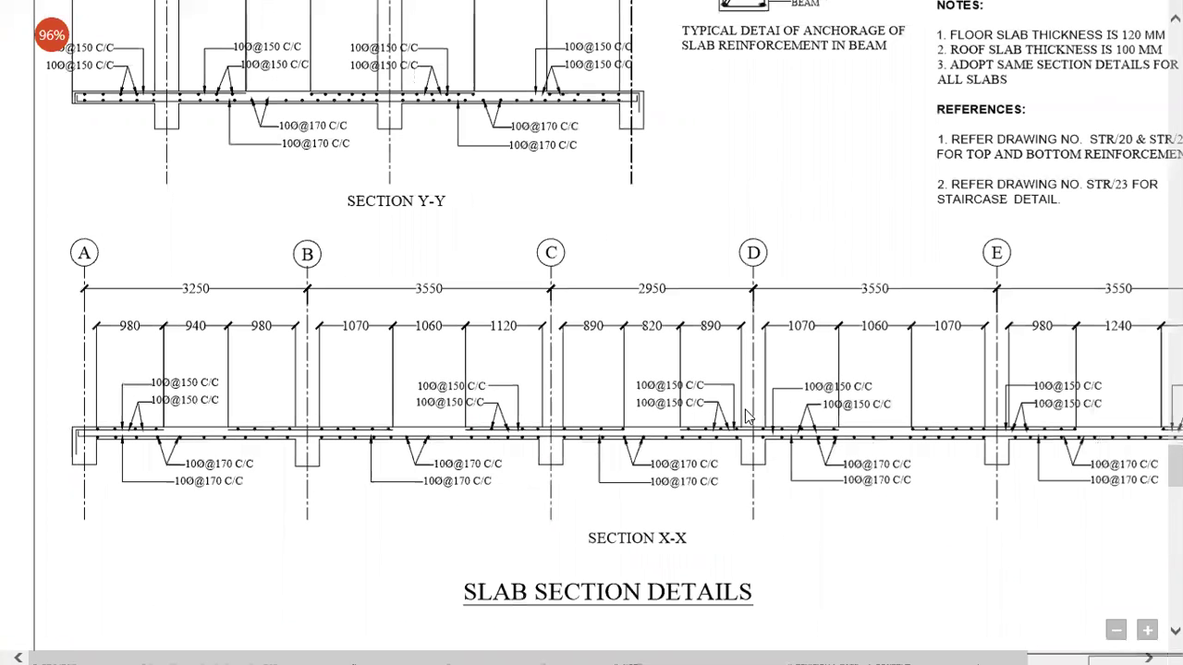
right_click(749, 416)
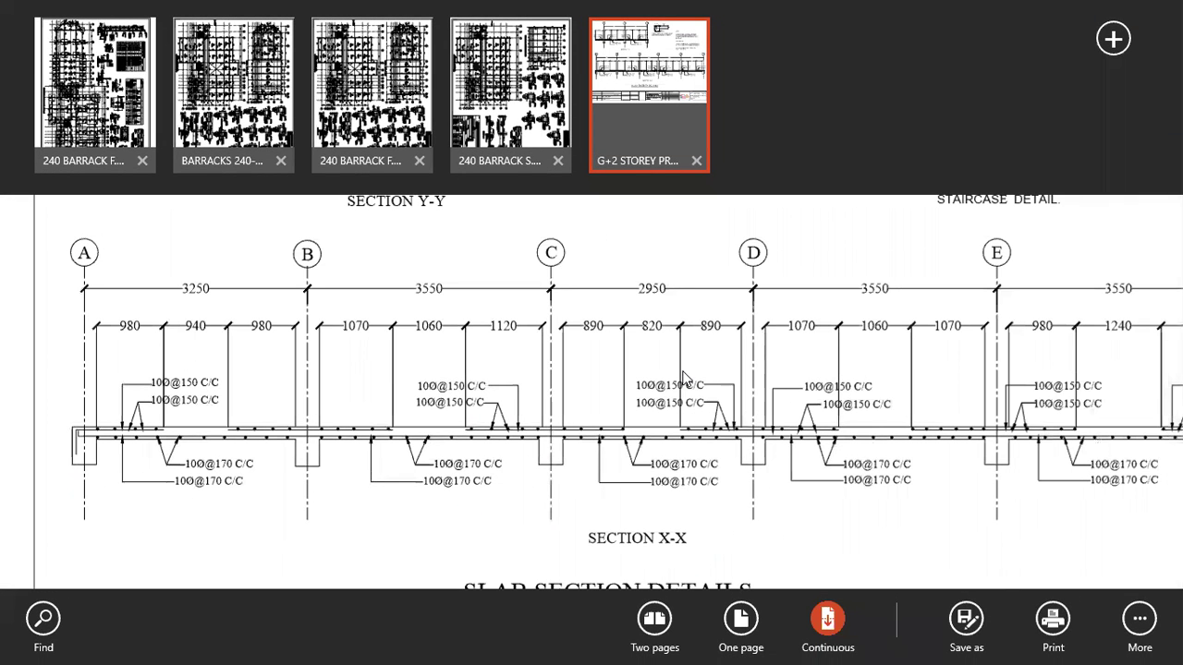
left_click(686, 379)
scroll(686, 379, "up", 3)
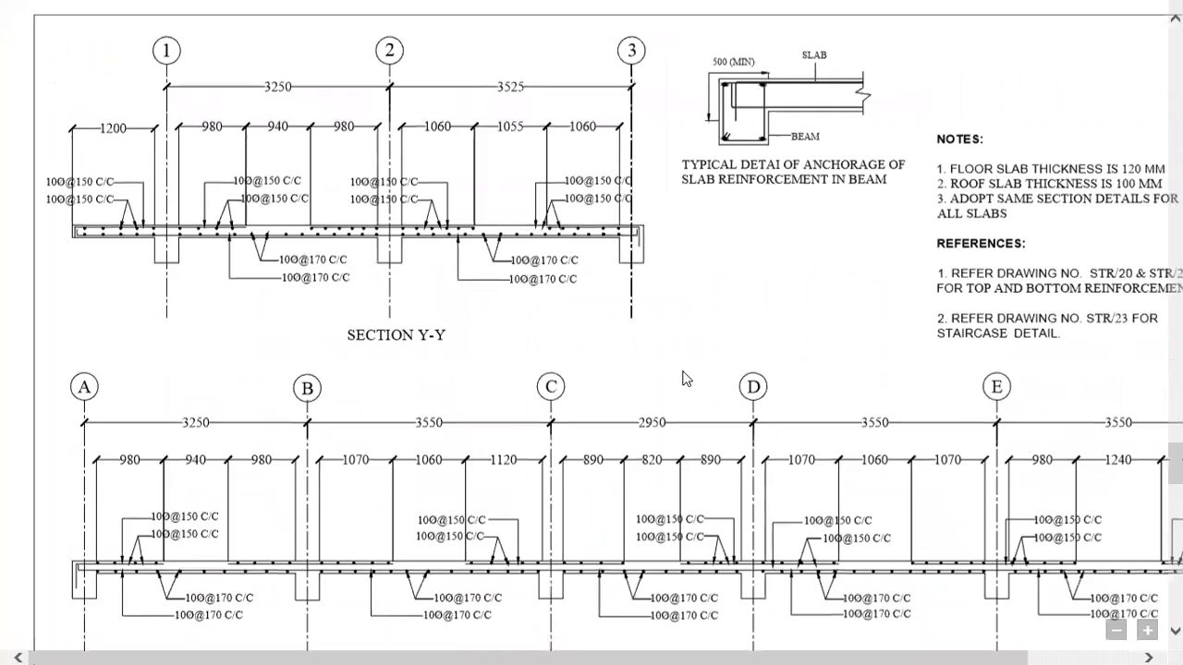
scroll(686, 379, "up", 10)
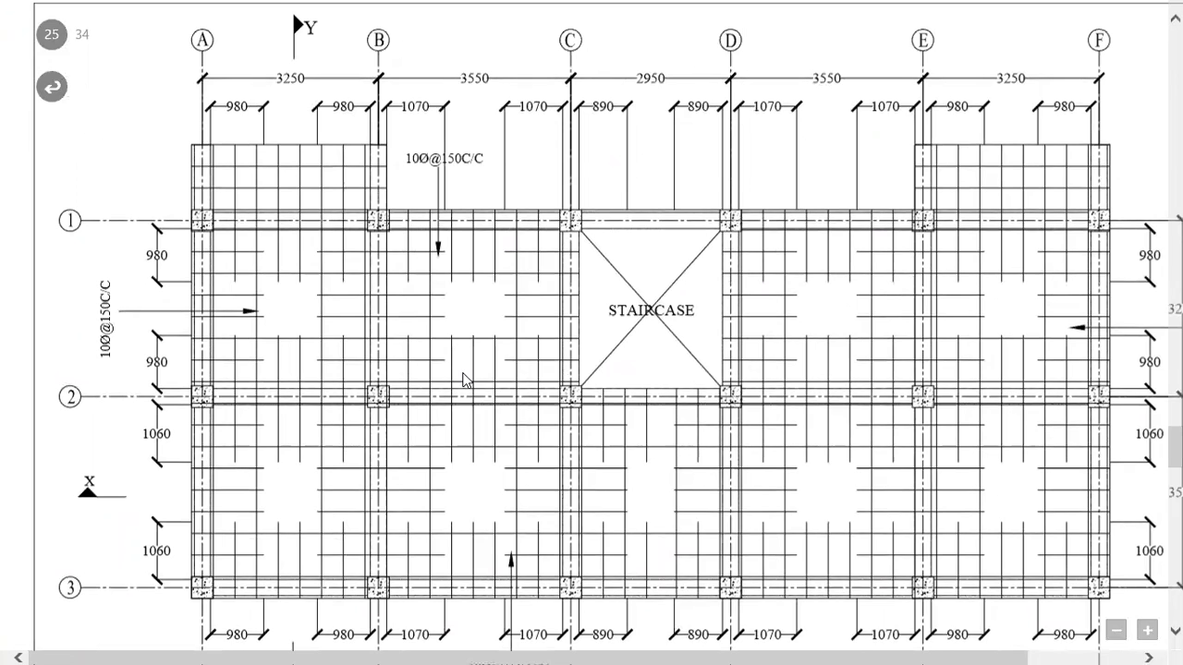
scroll(465, 378, "right", 1)
scroll(464, 379, "right", 3)
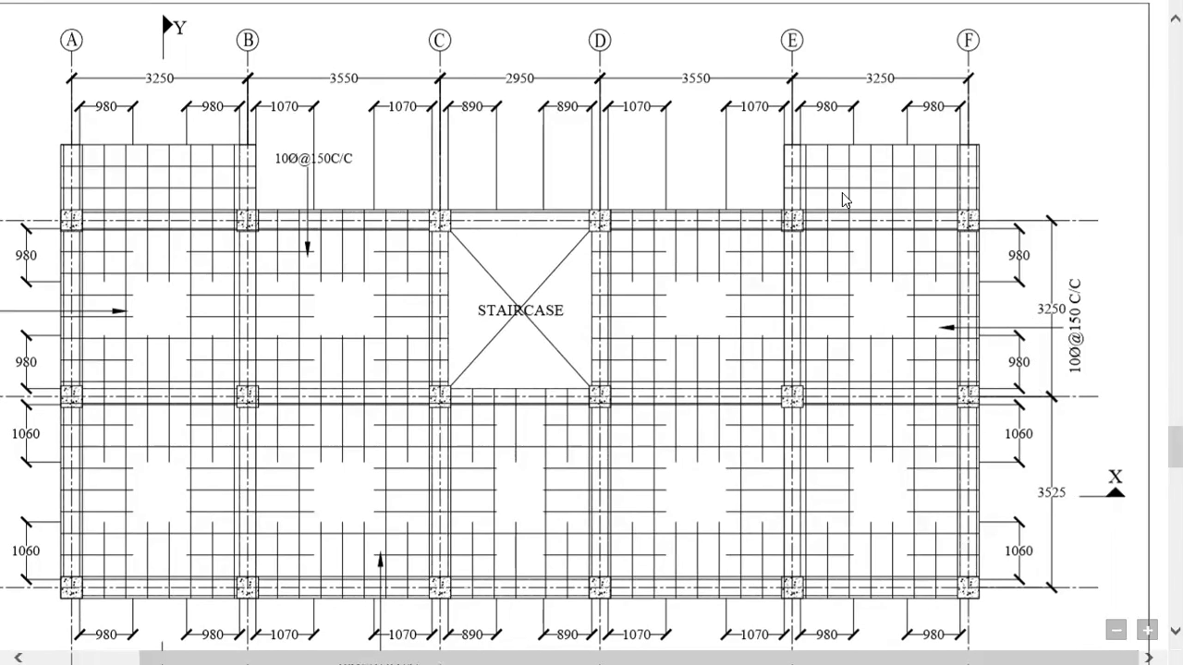
Return to the schedule and inspect bar 2's number-of-bars formula in I11 and total cutting length formula in M11.
mouse_move(1026, 8)
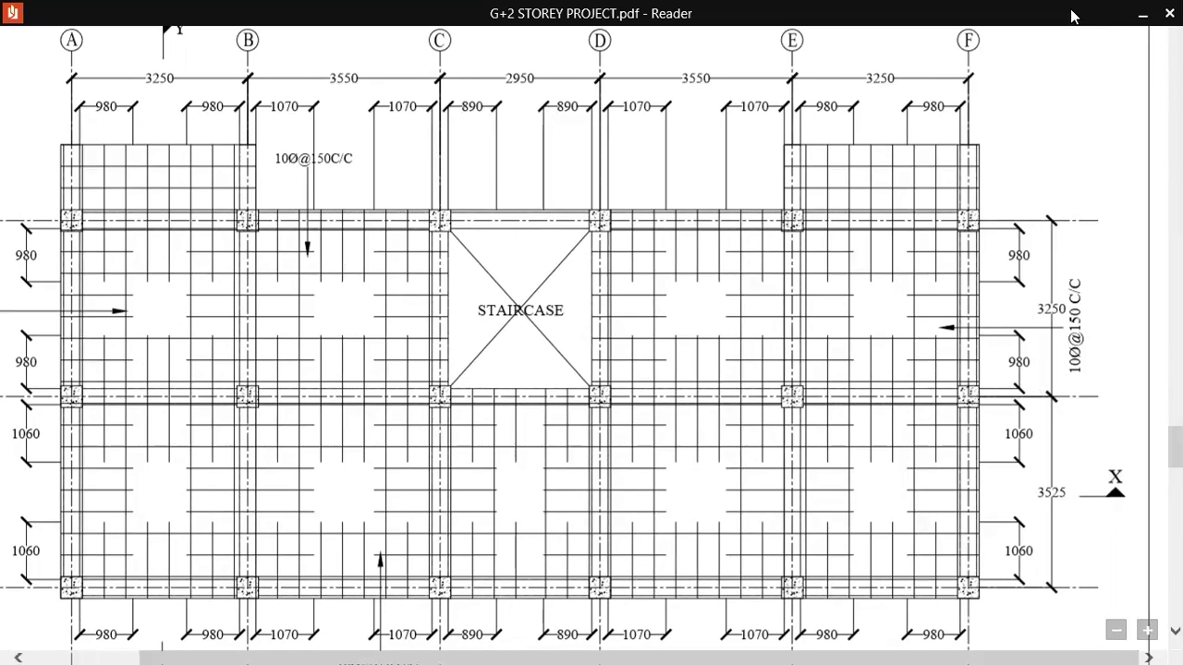
left_click(1136, 15)
mouse_move(1098, 255)
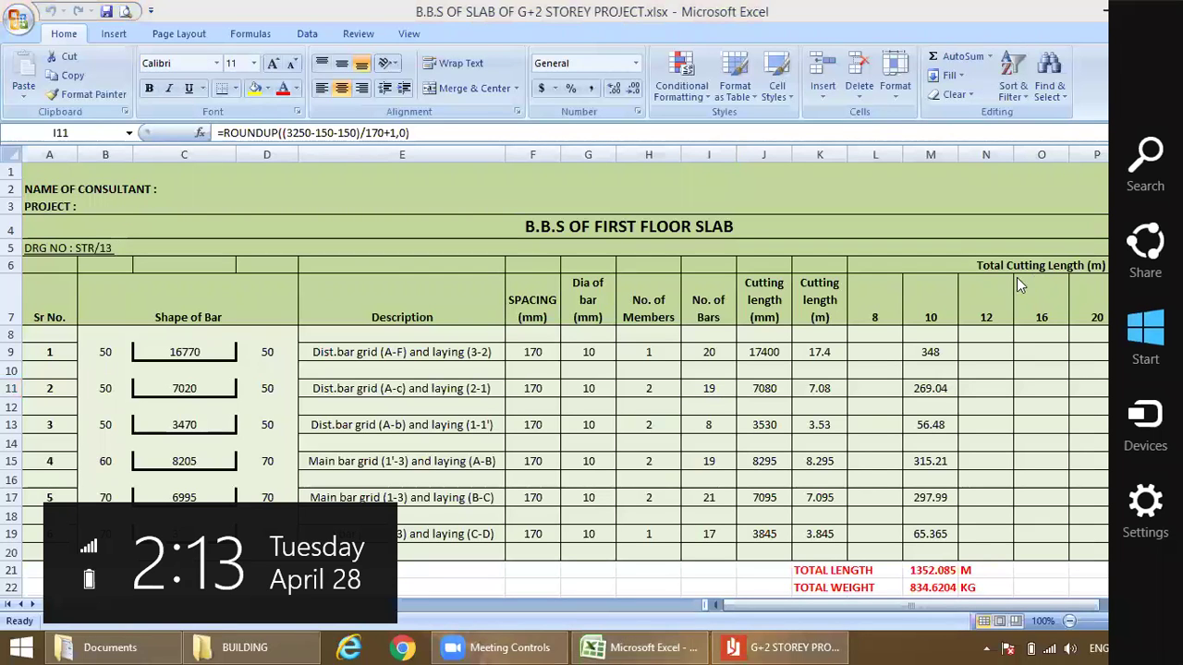
left_click(714, 392)
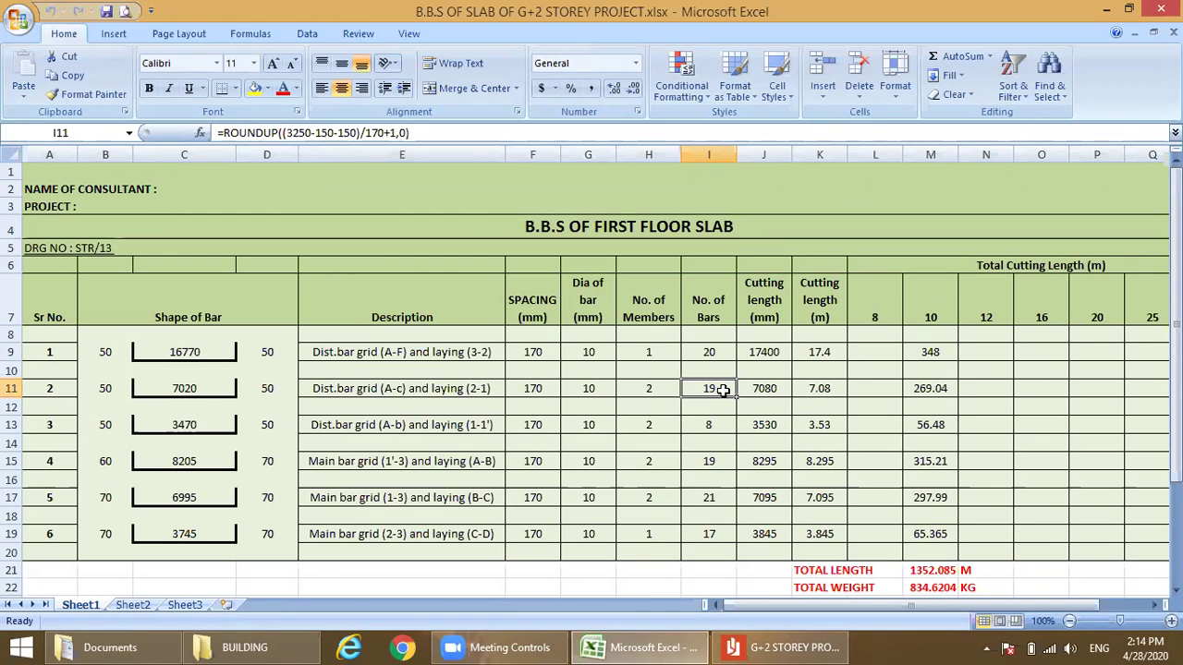
left_click(930, 388)
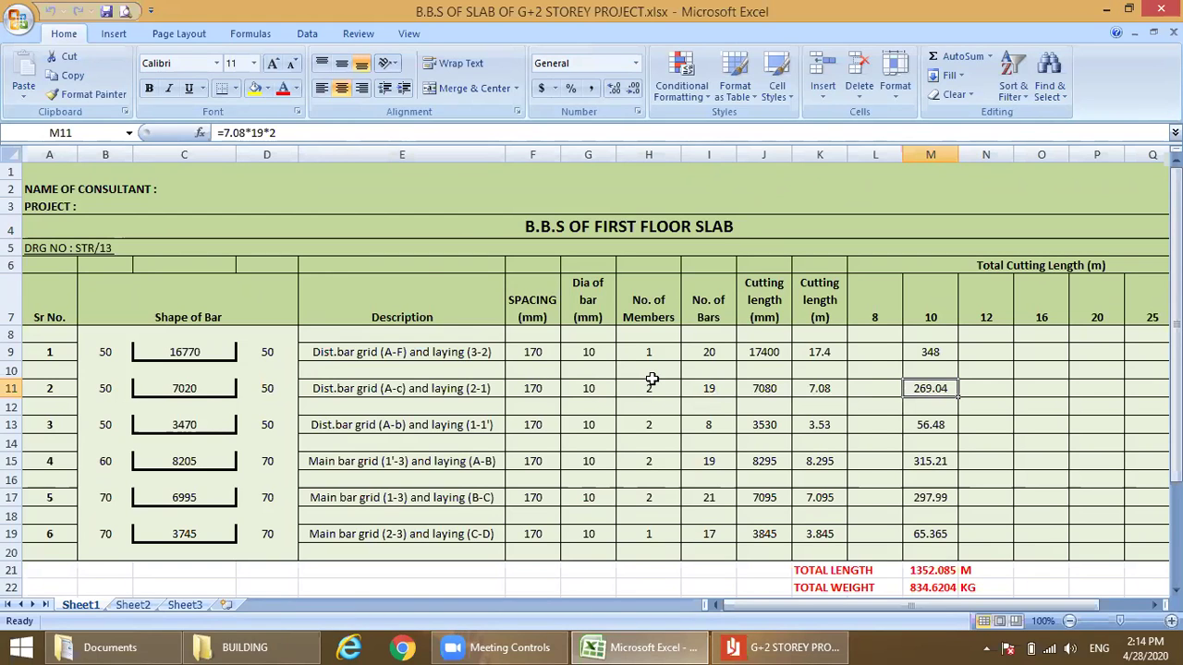
Check bar 2's number of members on the 10Ø@170 C/C slab reinforcement plan in the PDF, and return to the schedule.
left_click(774, 647)
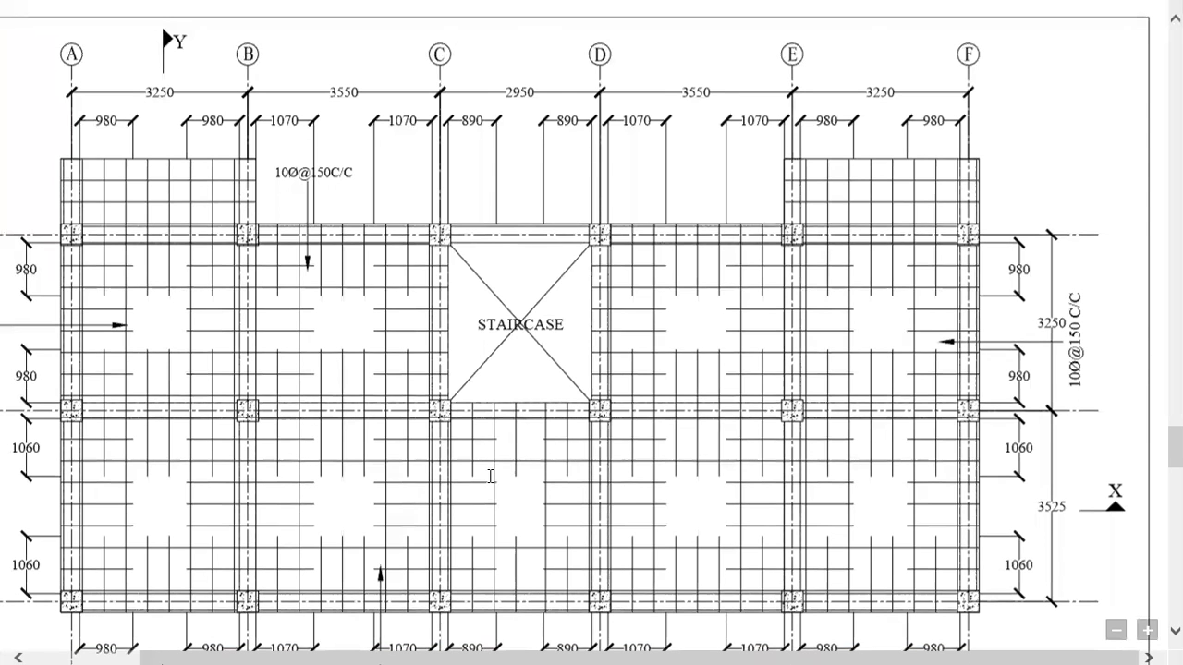
scroll(491, 476, "down", 10)
scroll(491, 476, "up", 3)
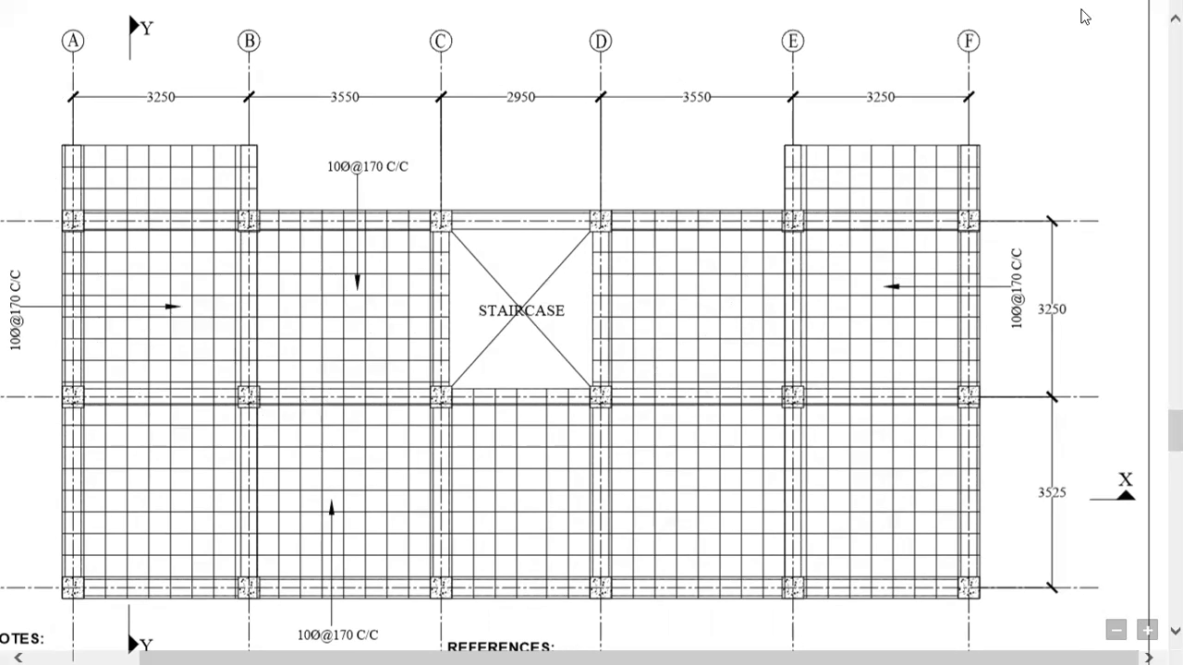
left_click(1136, 21)
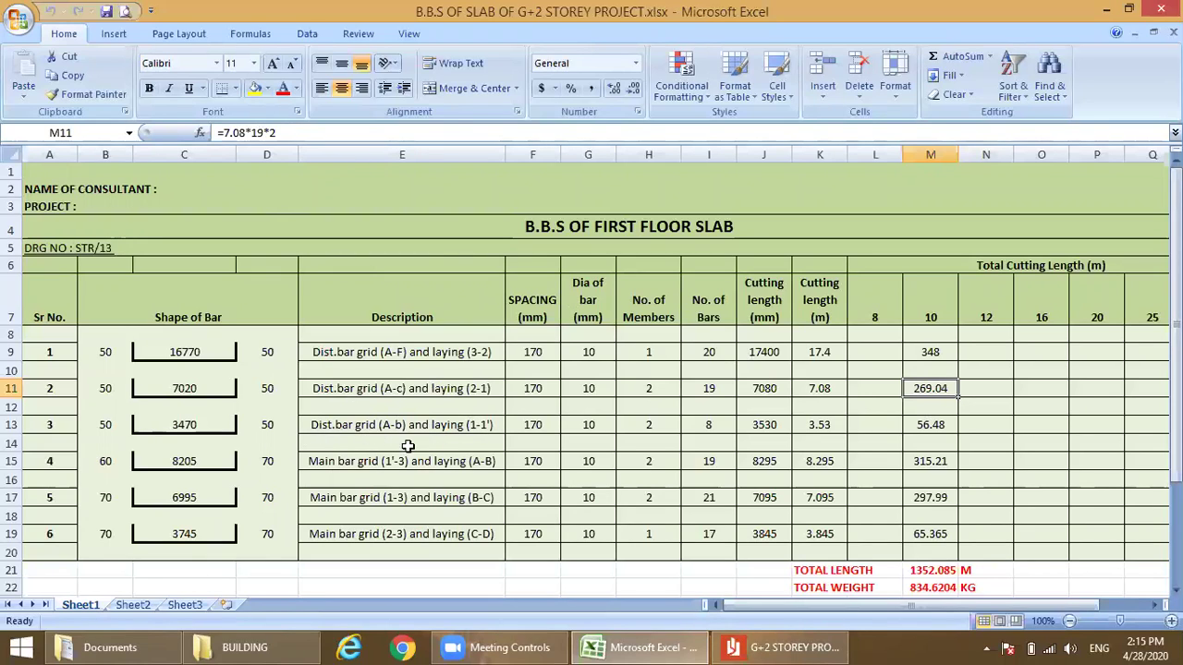
Locate bar 3 between grids A and B beyond grid 1 on the PDF slab plan, and return to the schedule.
left_click(756, 644)
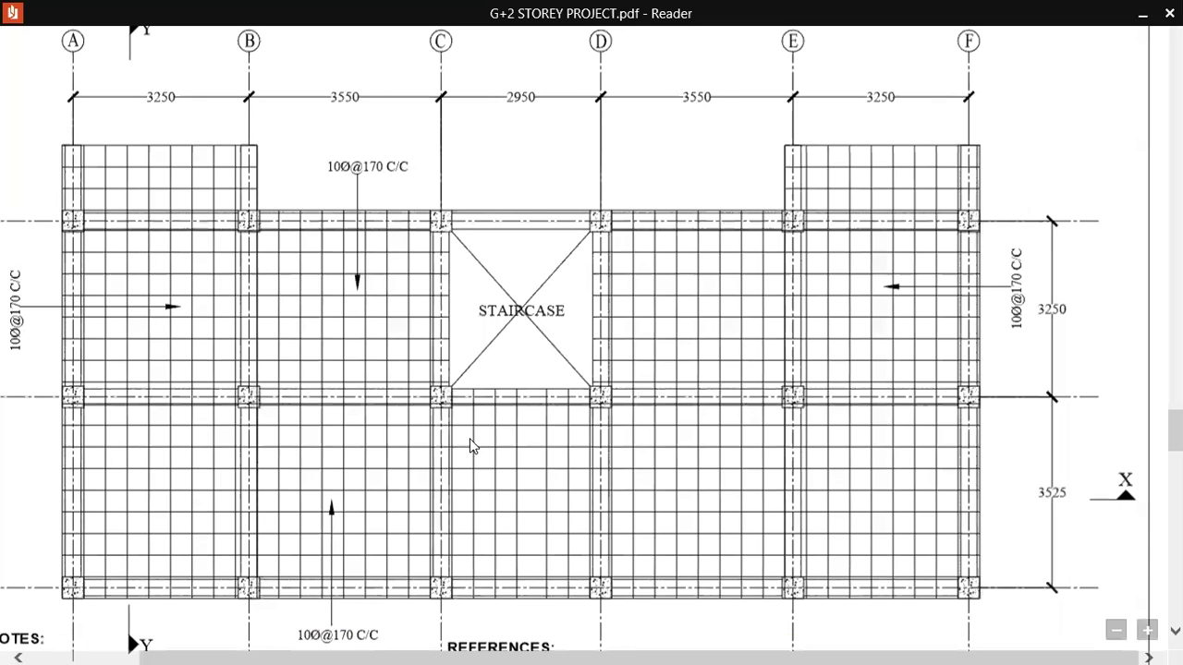
scroll(470, 442, "left", 2)
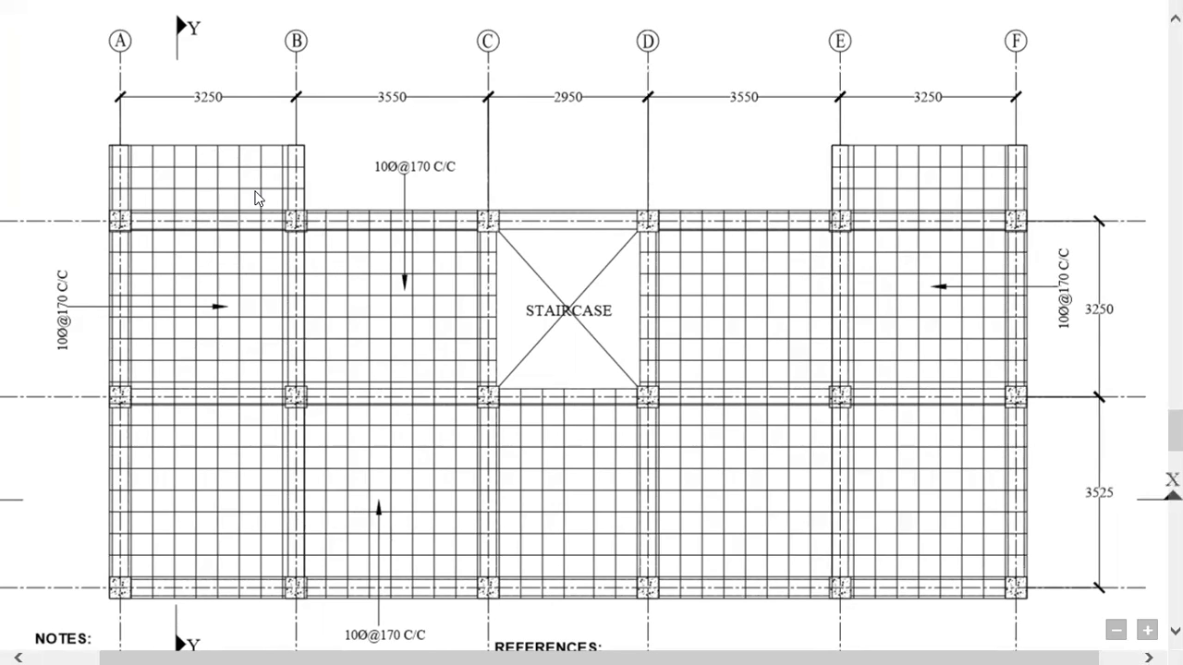
scroll(186, 131, "left", 3)
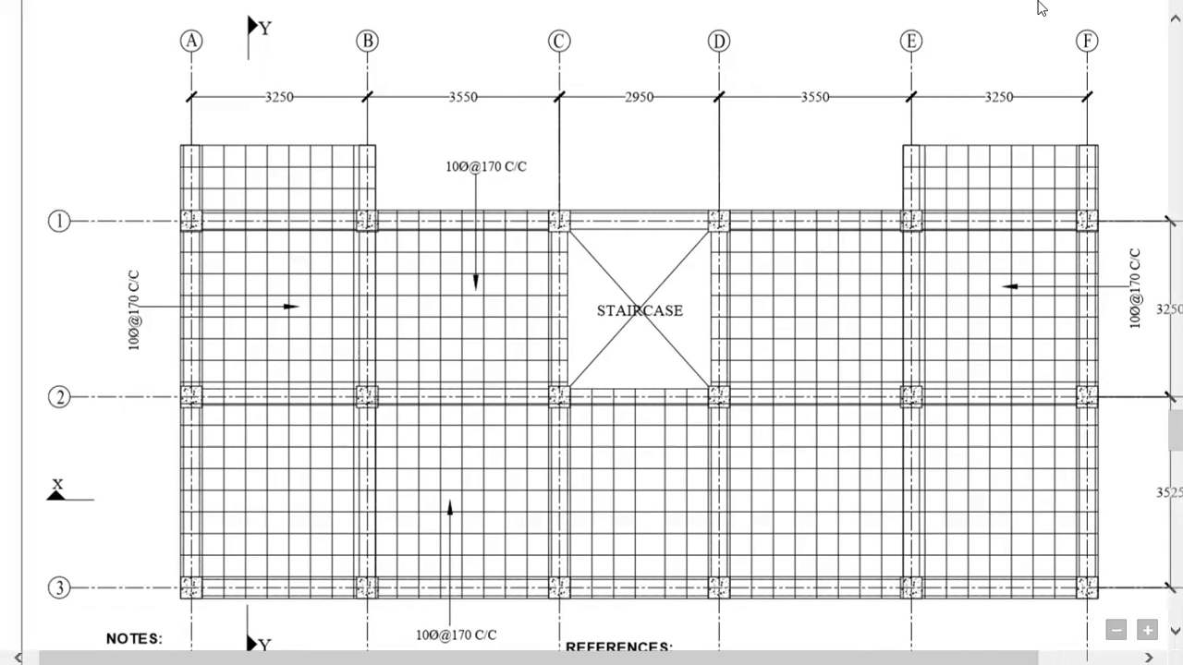
left_click(1144, 15)
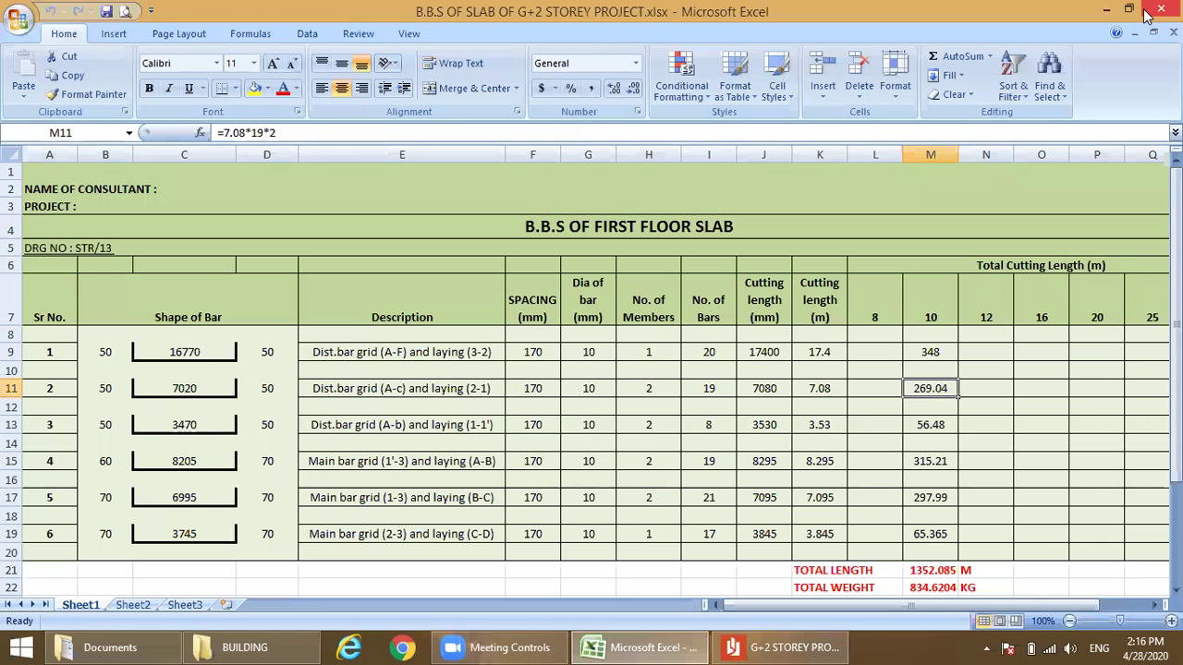
Inspect bar 3's straight length formula in C13, left hook formula in B13 and cutting length formulas in K13 and J13.
left_click(205, 421)
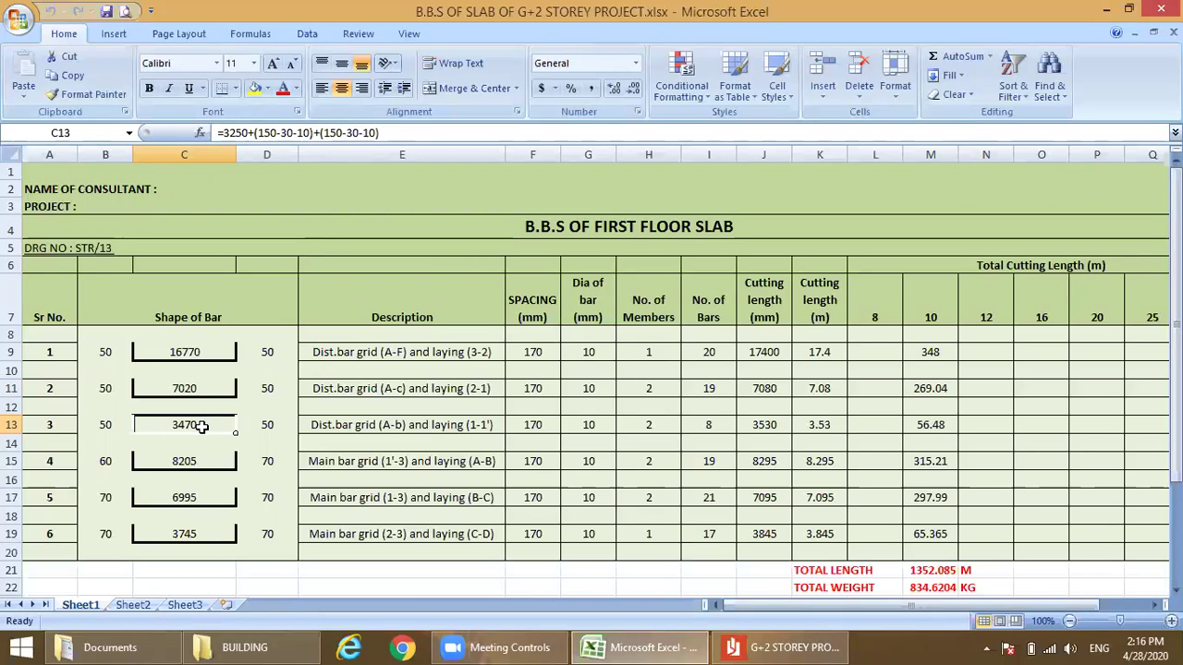
left_click(104, 425)
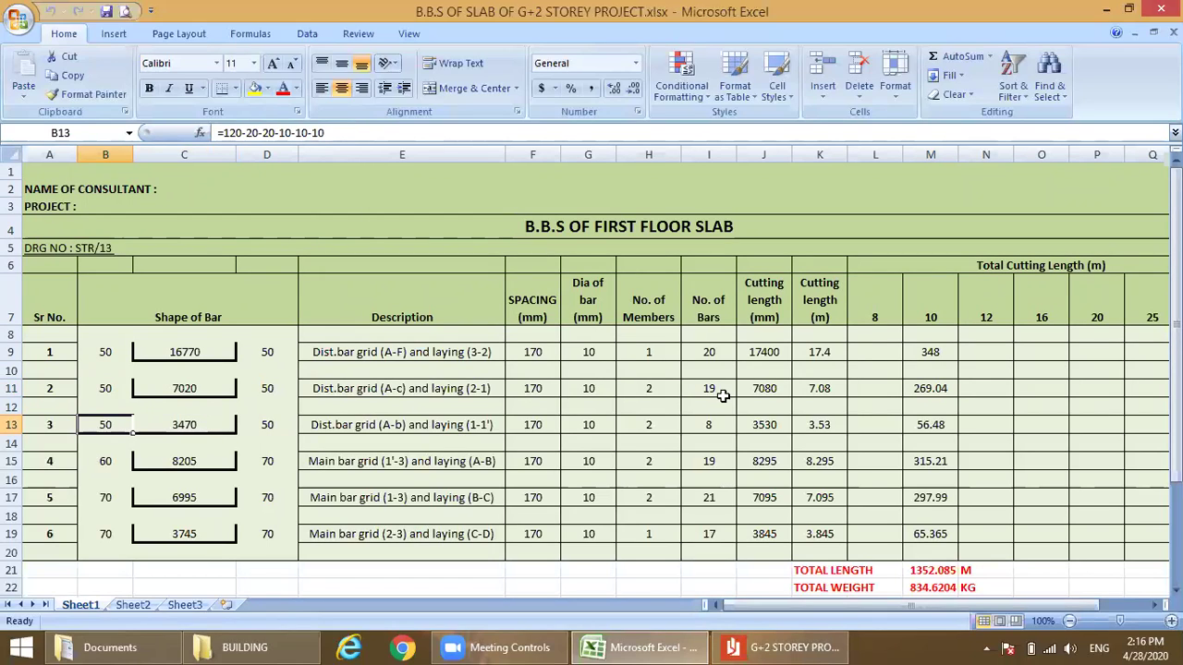
left_click(820, 426)
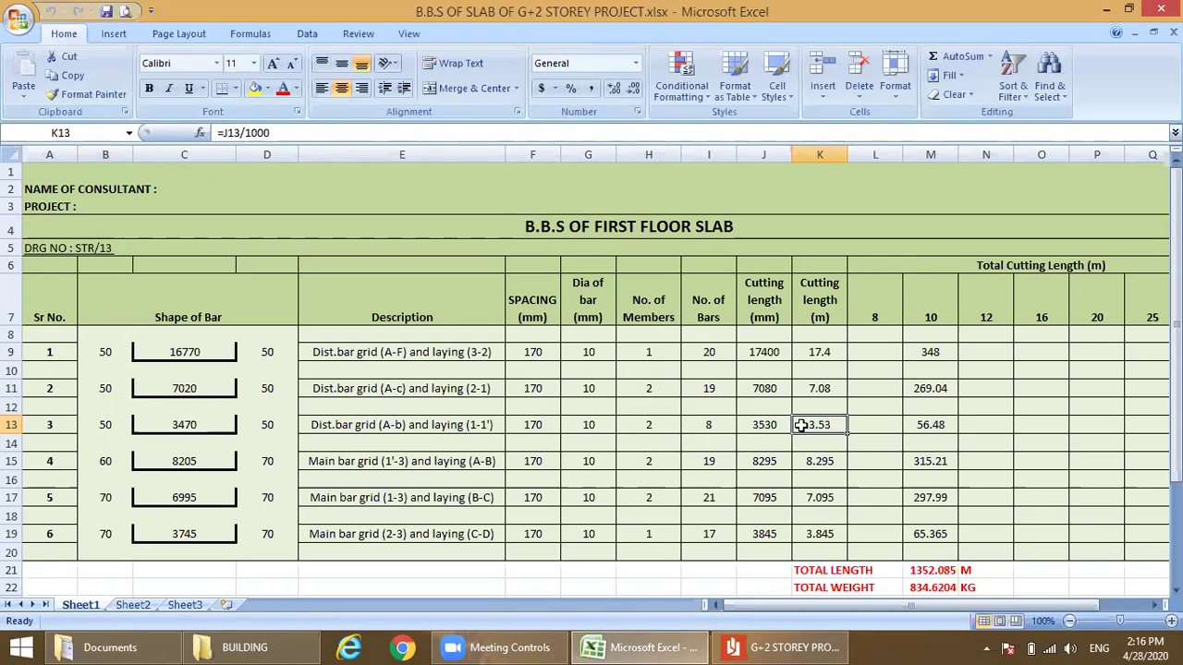
left_click(758, 435)
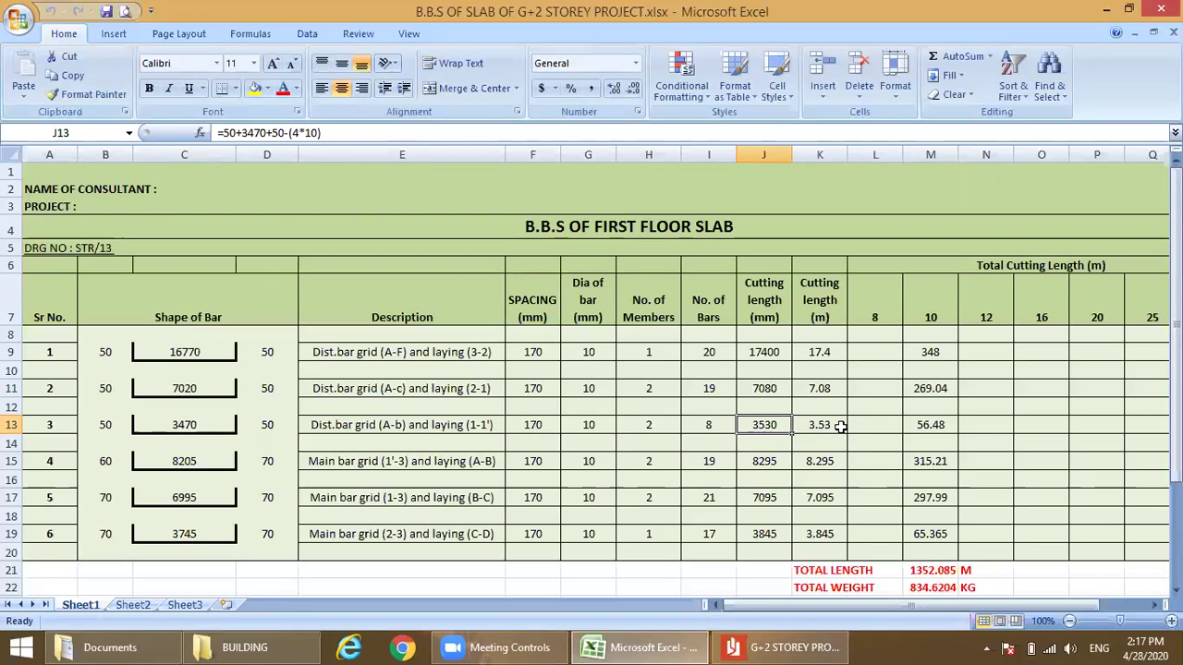
Check bar 3's number-of-bars formula in I13 against the overhang beyond grid 1 in PDF section Y-Y, and return to the schedule.
left_click(707, 423)
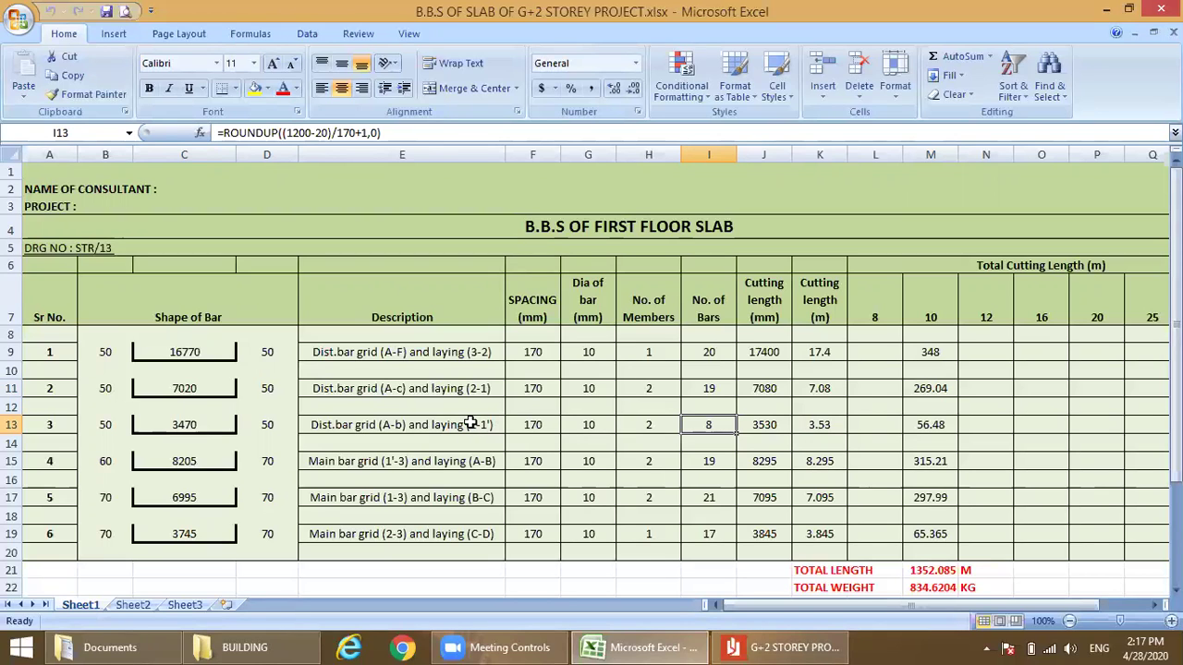
left_click(775, 644)
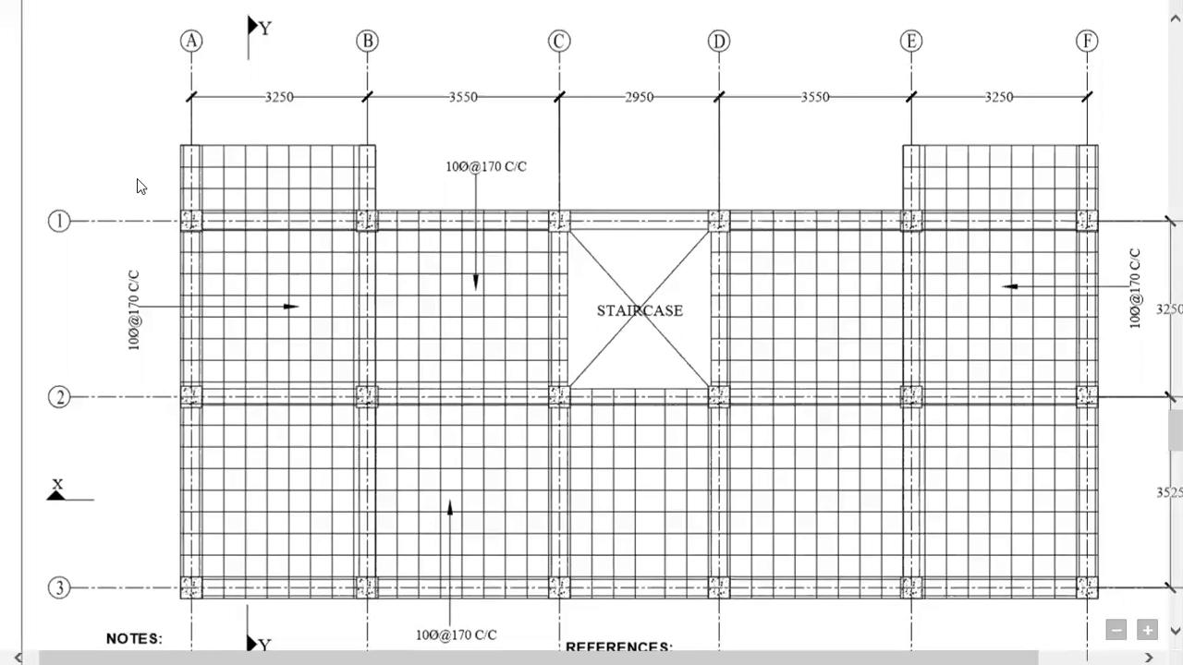
scroll(137, 186, "down", 10)
scroll(137, 186, "down", 15)
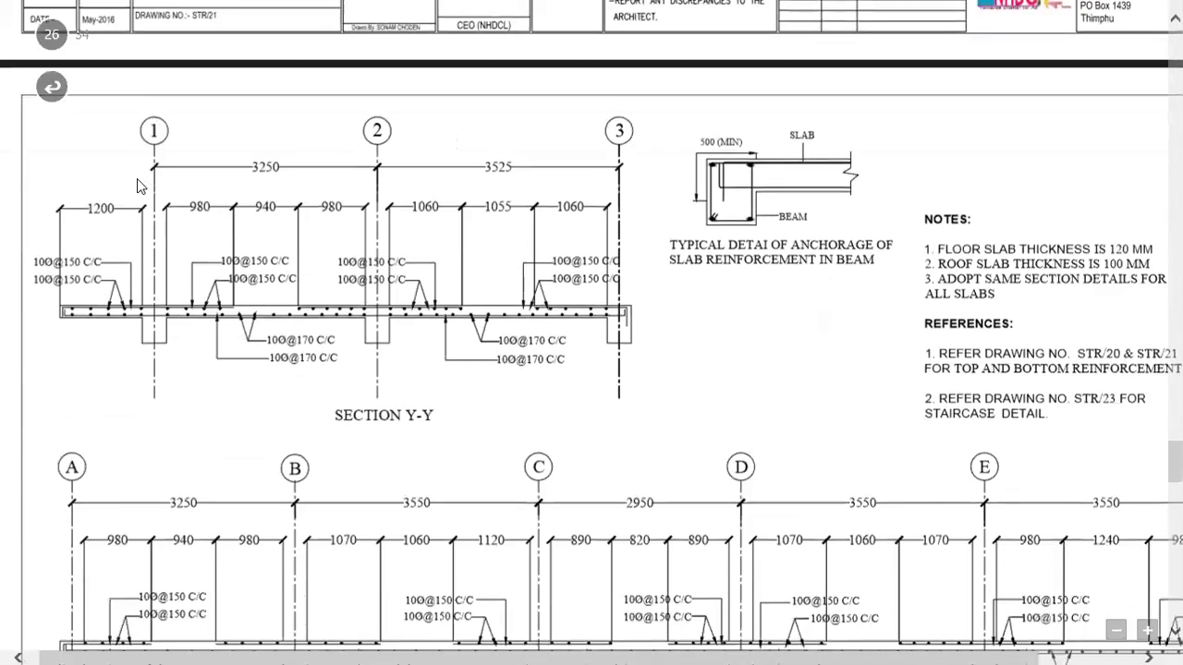
scroll(137, 186, "down", 1)
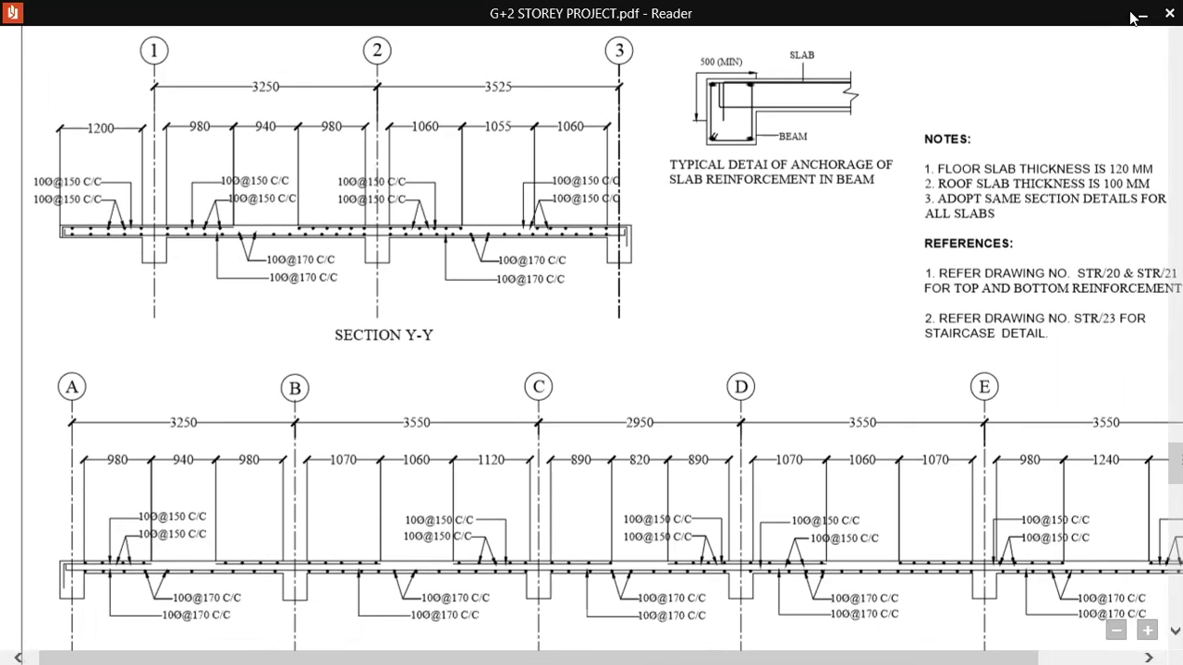
left_click(1143, 16)
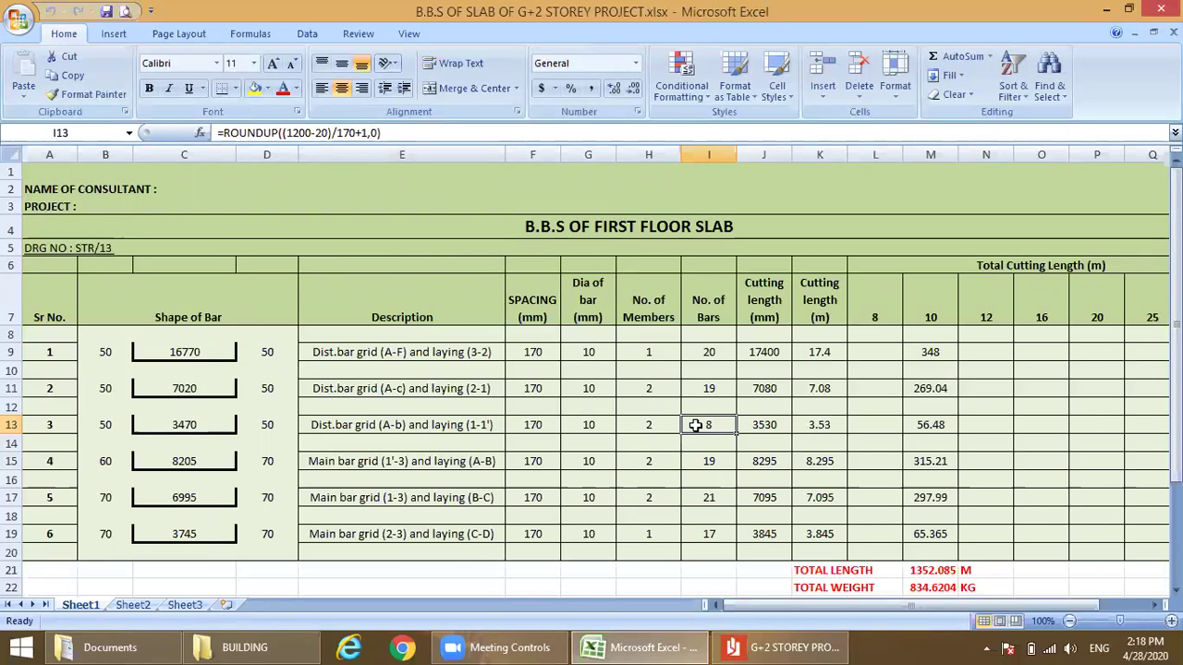
Inspect bar 3's total cutting length formula in M13 and check its number of members on the PDF slab plan.
left_click(924, 426)
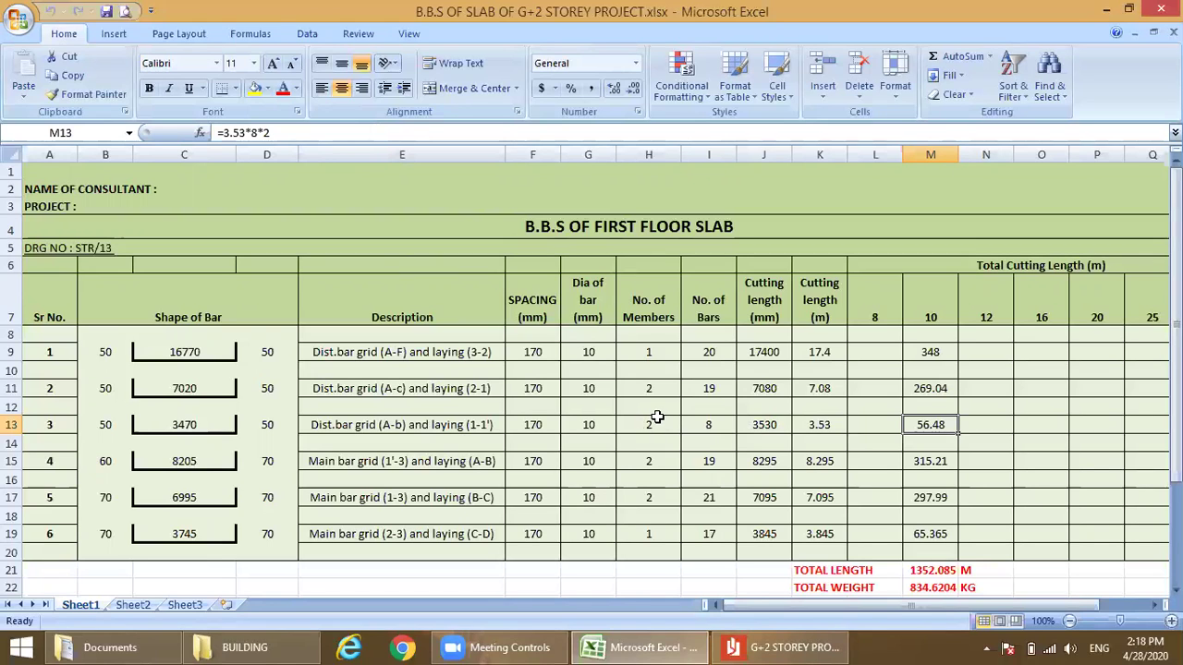
left_click(766, 647)
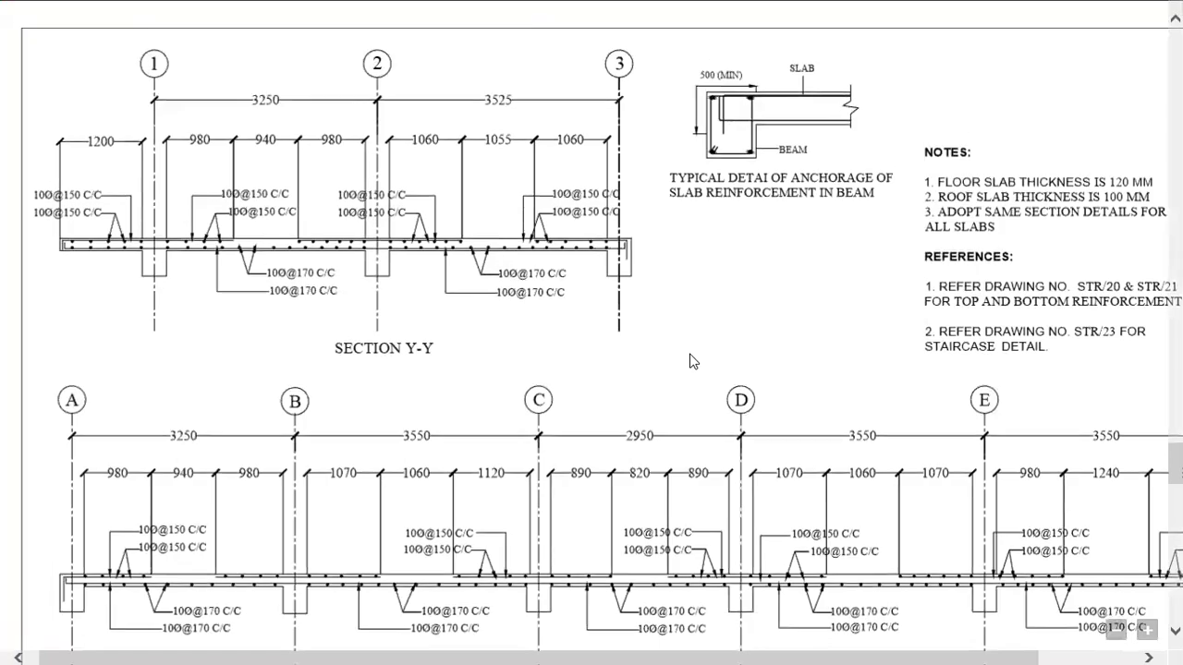
scroll(689, 360, "up", 15)
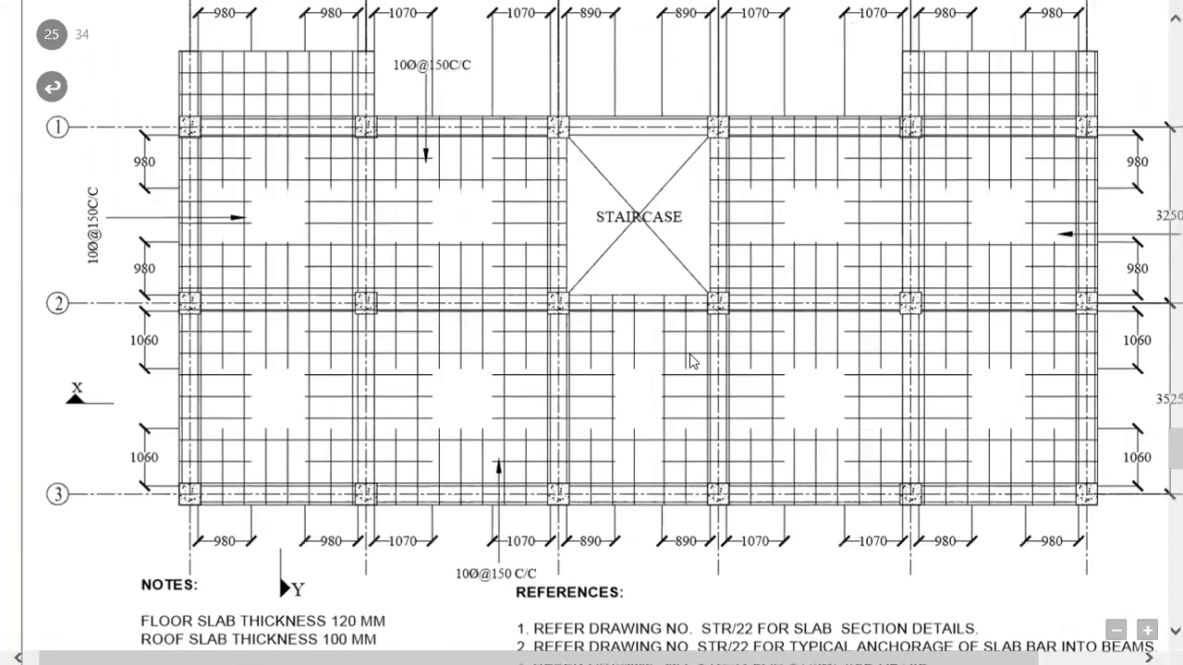
scroll(690, 361, "up", 10)
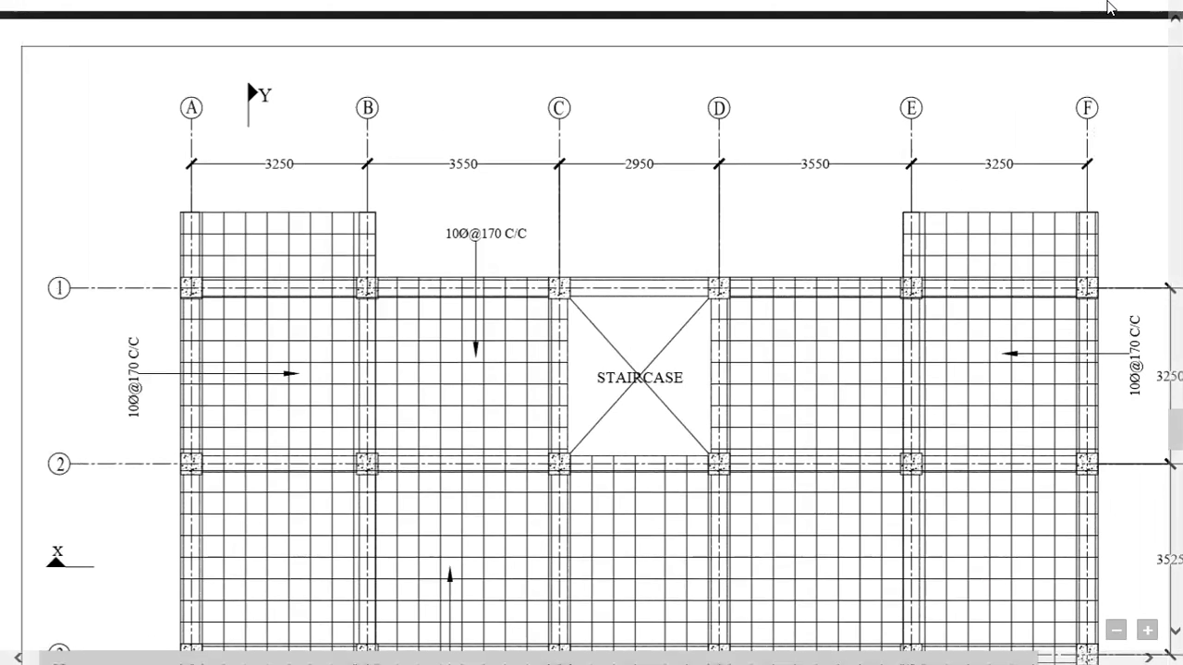
left_click(1144, 20)
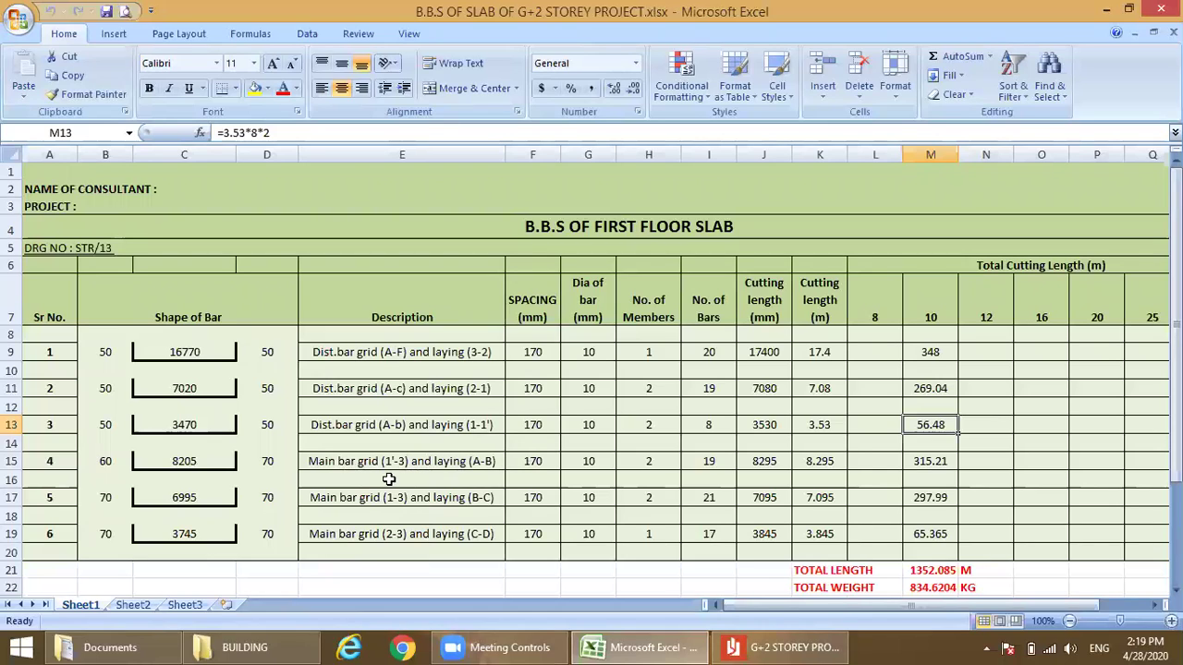
Locate main bar 4 from the overhang to grid 3 between grids A and B on the PDF slab plan.
left_click(781, 645)
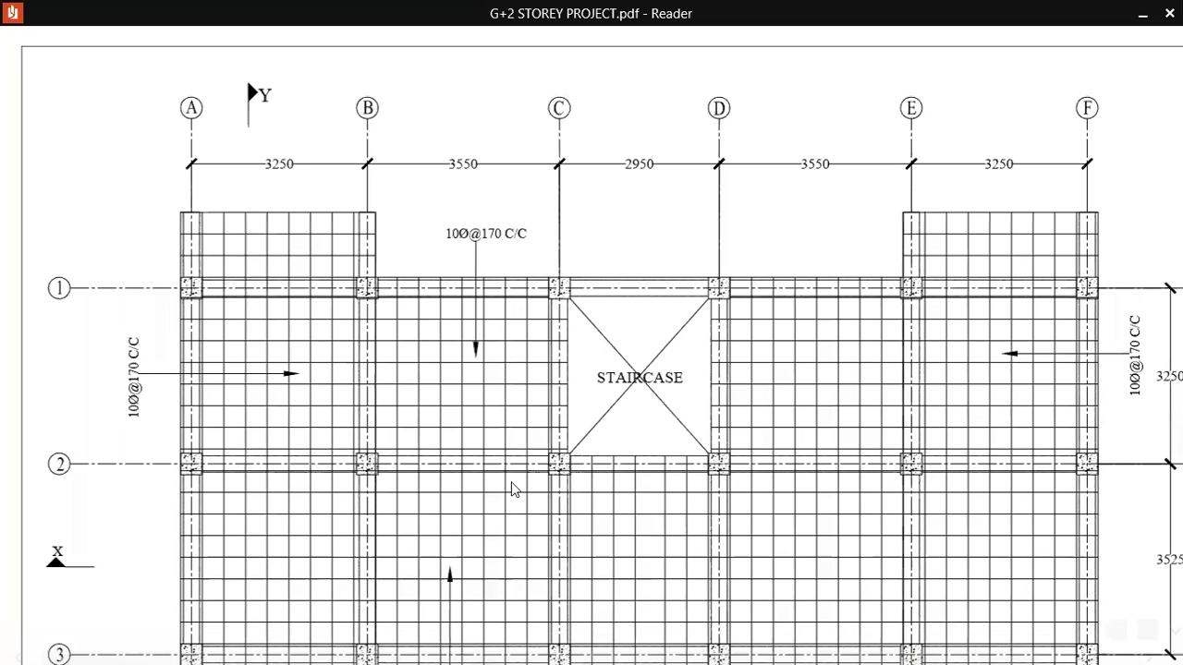
scroll(507, 481, "down", 1)
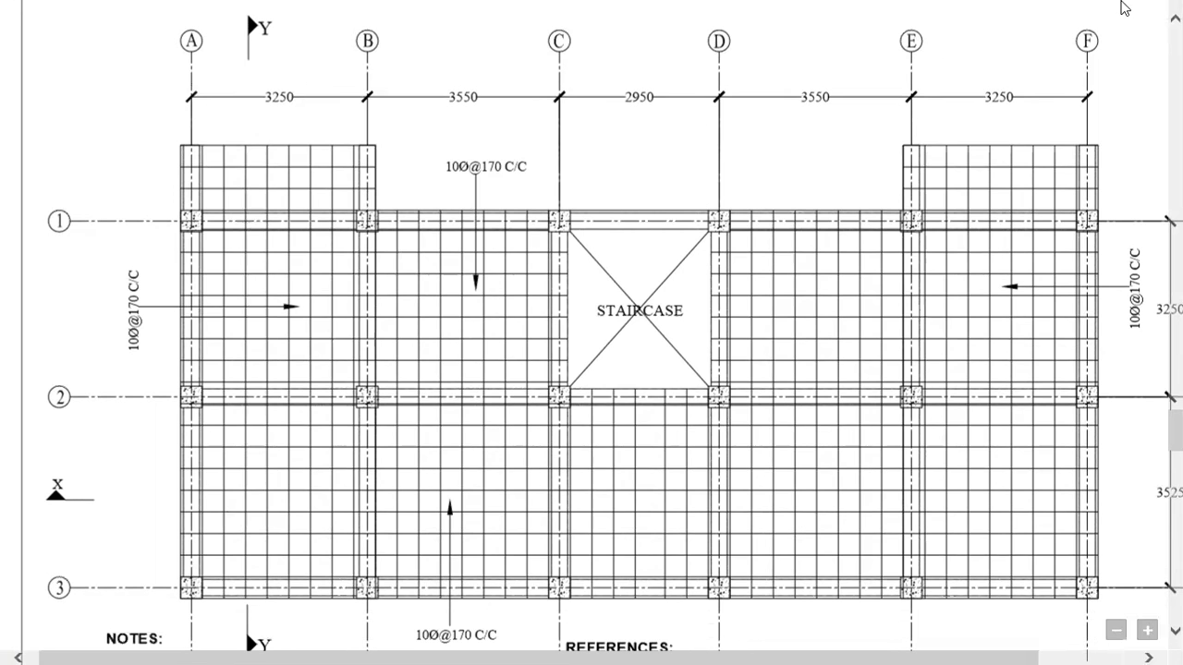
left_click(1146, 17)
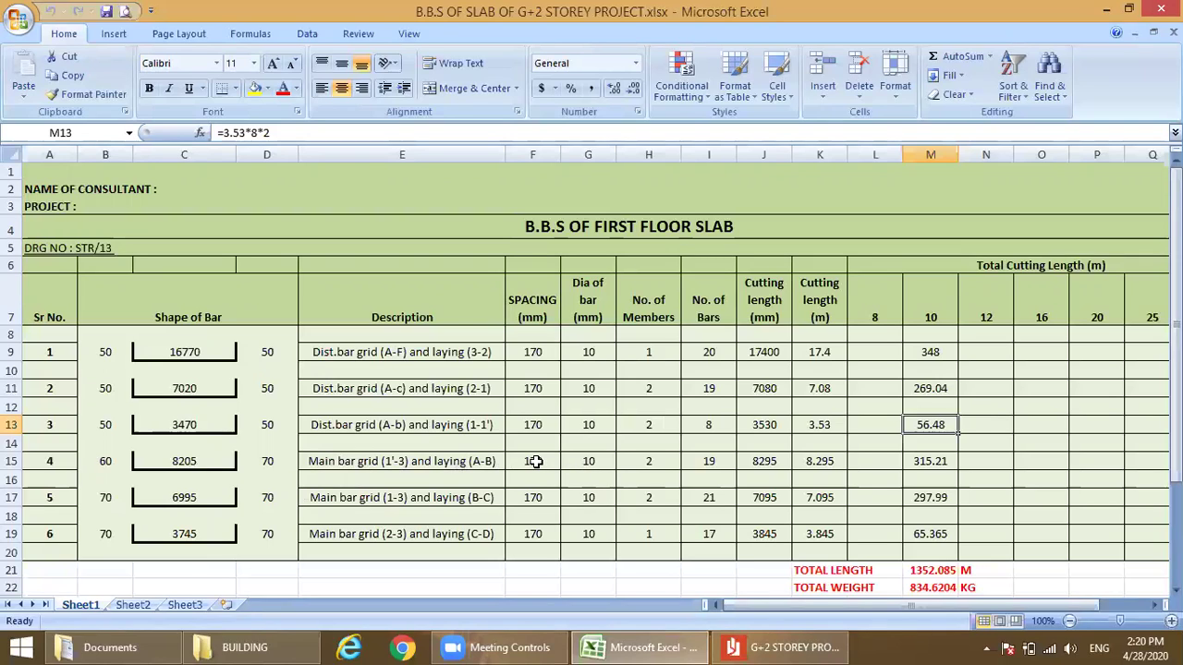
Compare bar 4's straight length formula in C15 with the bottom main bar and span dimensions in PDF section Y-Y.
left_click(164, 460)
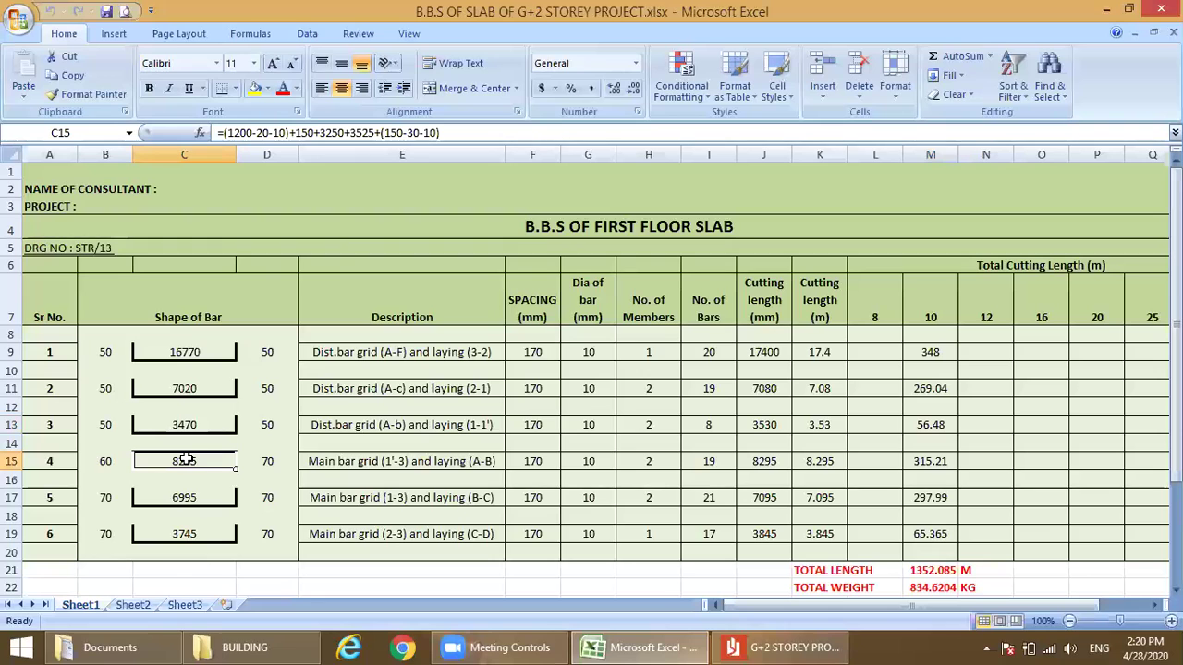
left_click(776, 646)
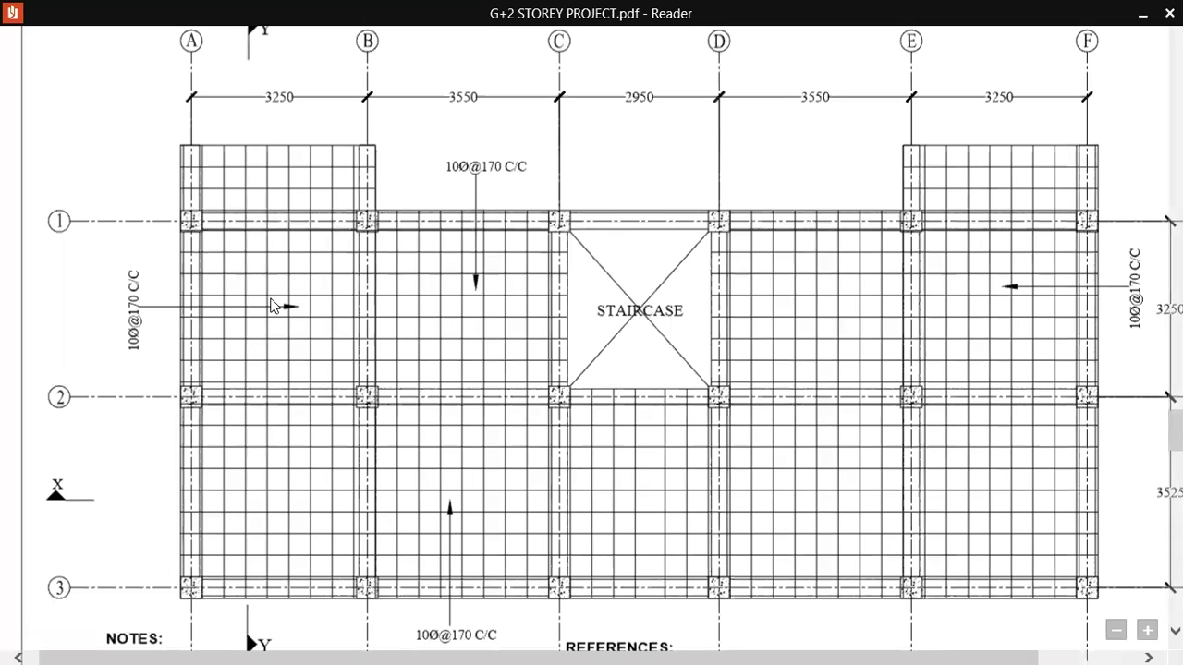
scroll(273, 305, "down", 3)
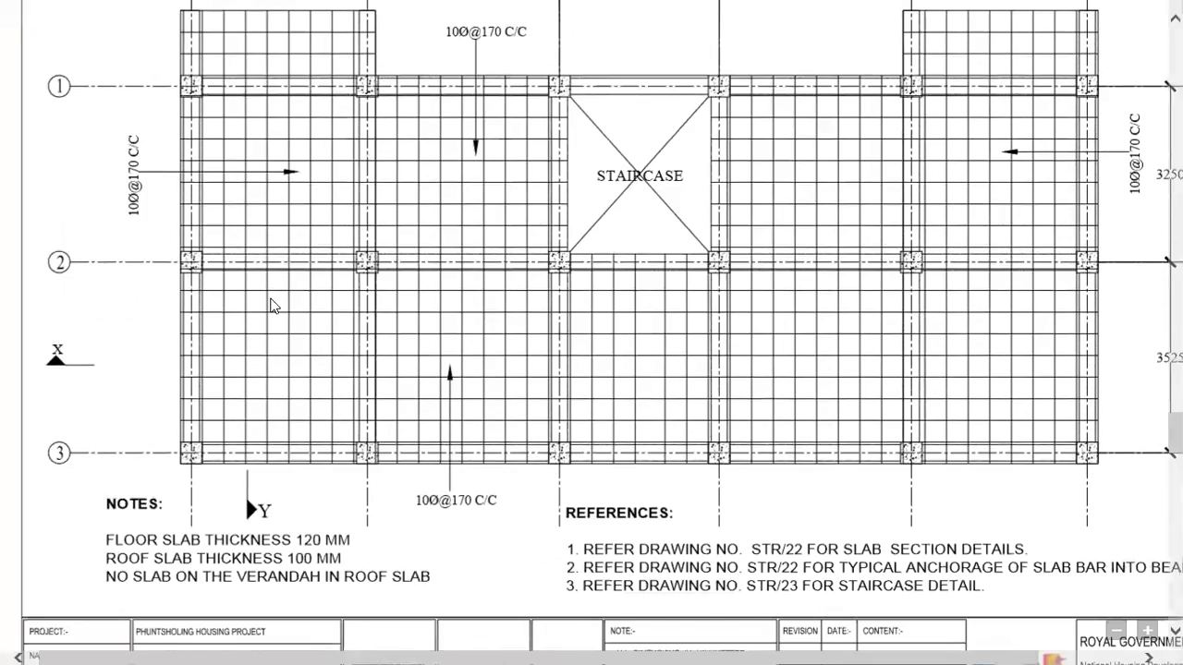
scroll(273, 305, "down", 20)
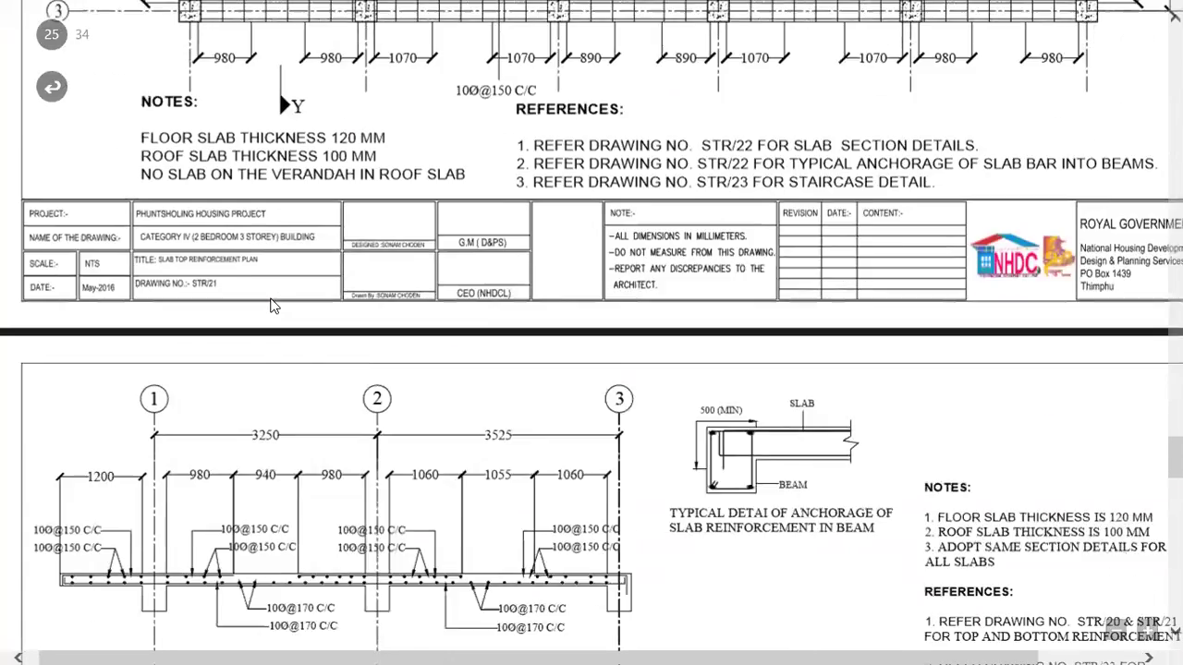
scroll(273, 305, "down", 4)
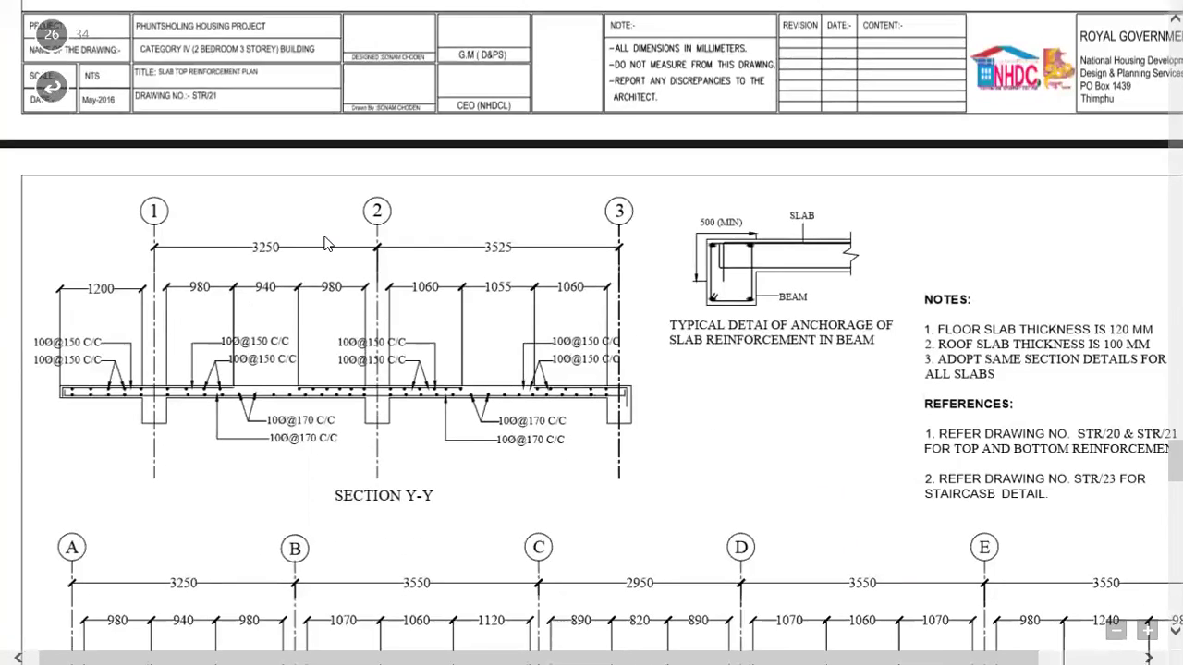
scroll(325, 245, "up", 3)
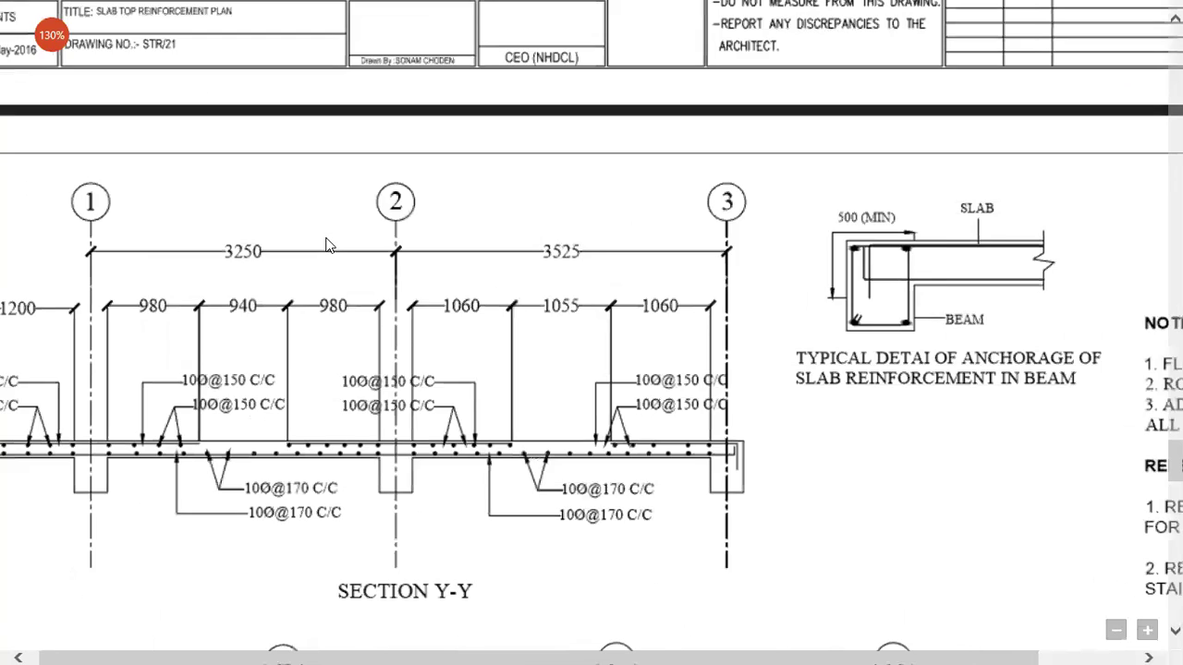
scroll(325, 245, "left", 1)
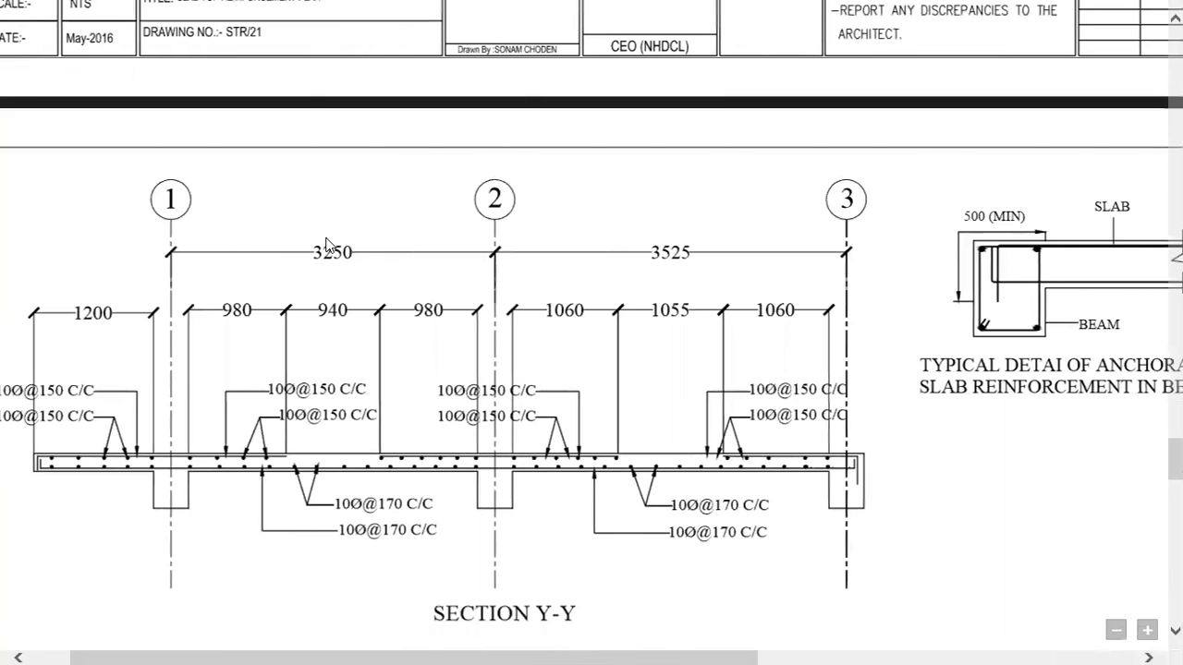
scroll(325, 242, "left", 1)
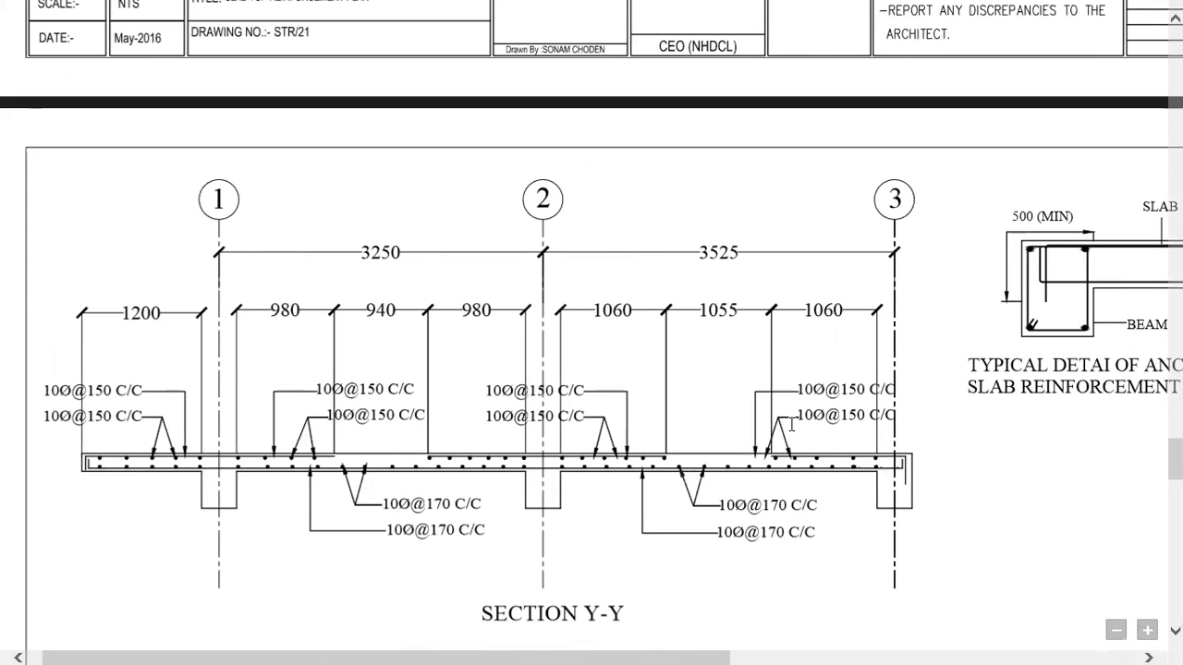
scroll(792, 424, "up", 2)
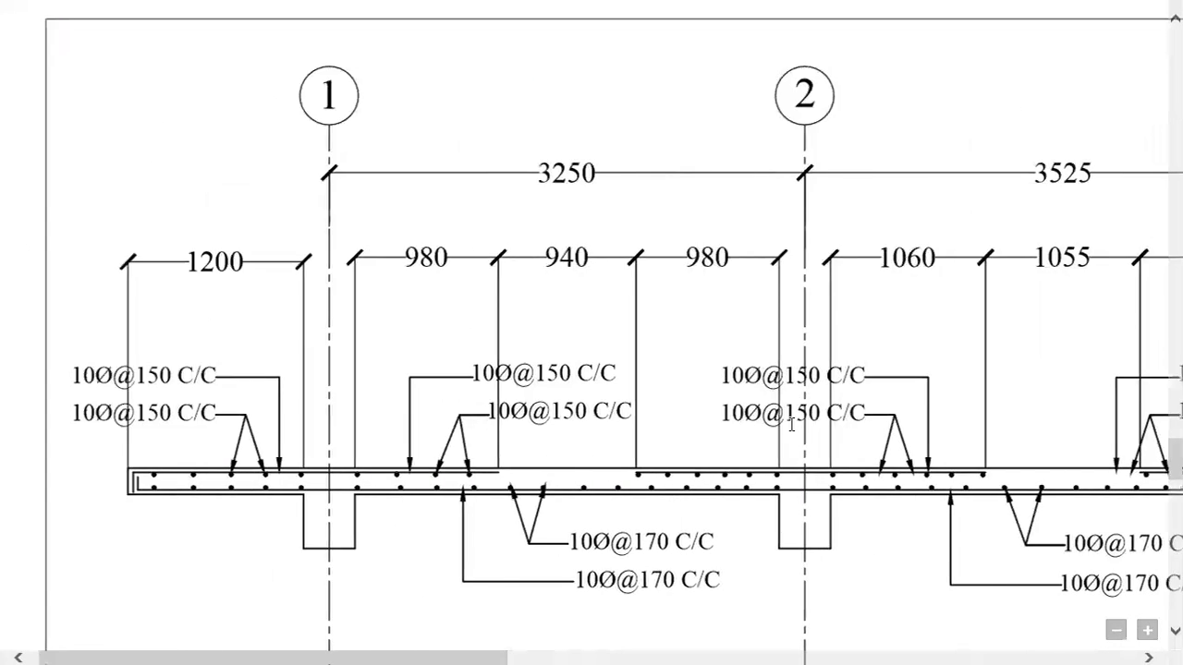